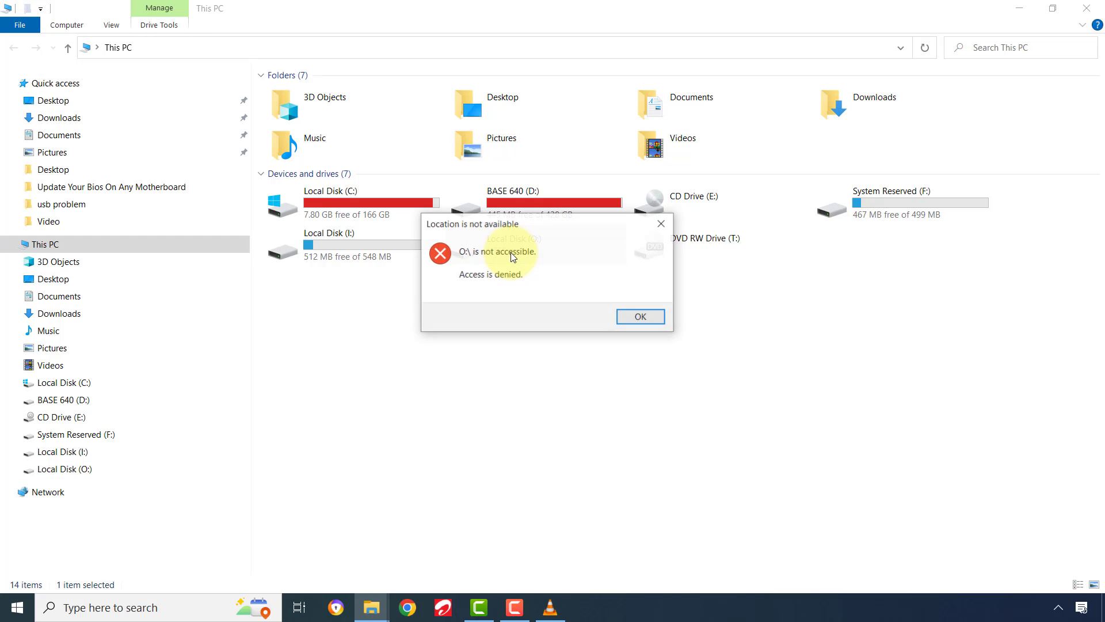
Dismiss the access-denied error and try opening the drive again from its context menu.
{"action": "left_click", "coordinate": [639, 318]}
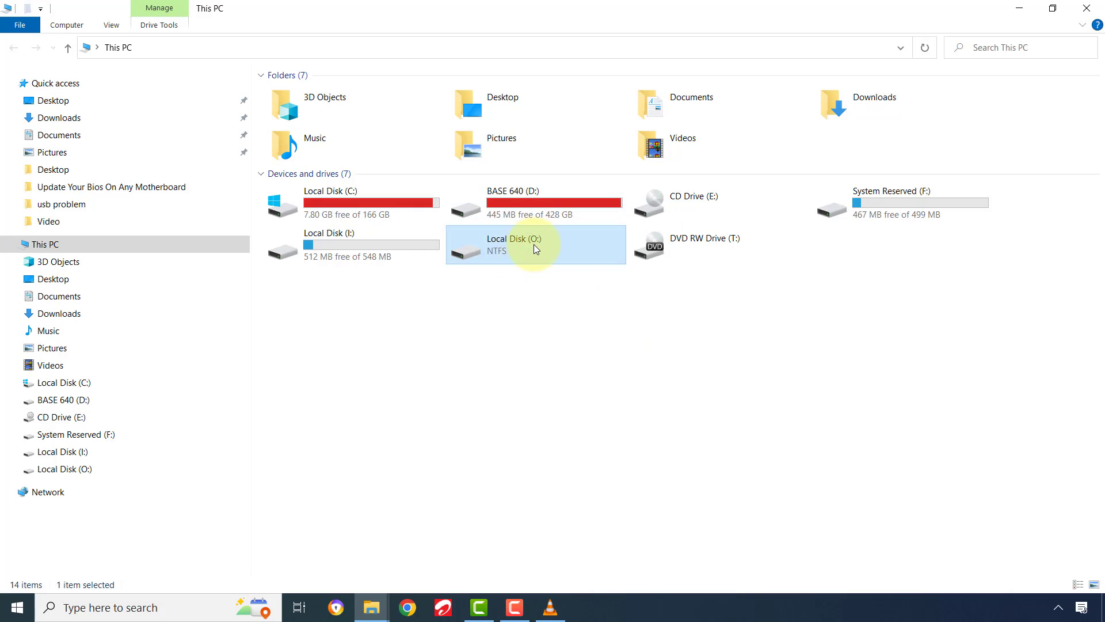
{"action": "right_click", "coordinate": [534, 244]}
{"action": "left_click", "coordinate": [553, 217]}
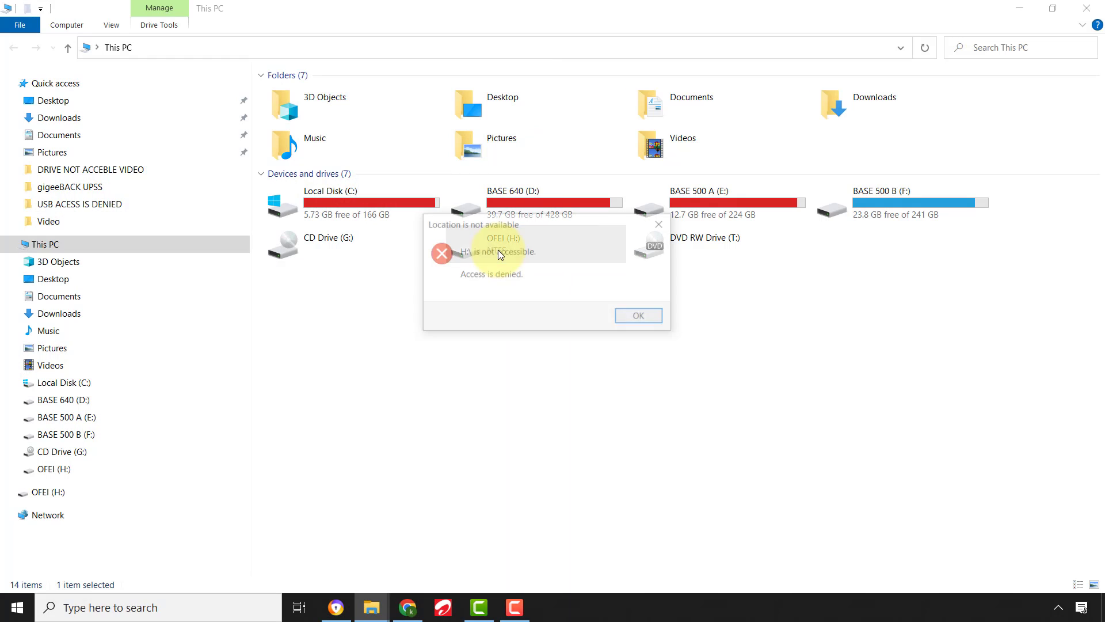
Dismiss the access-denied error, retry opening OFEI (H:), then dismiss the repeated error.
{"action": "left_click", "coordinate": [644, 317]}
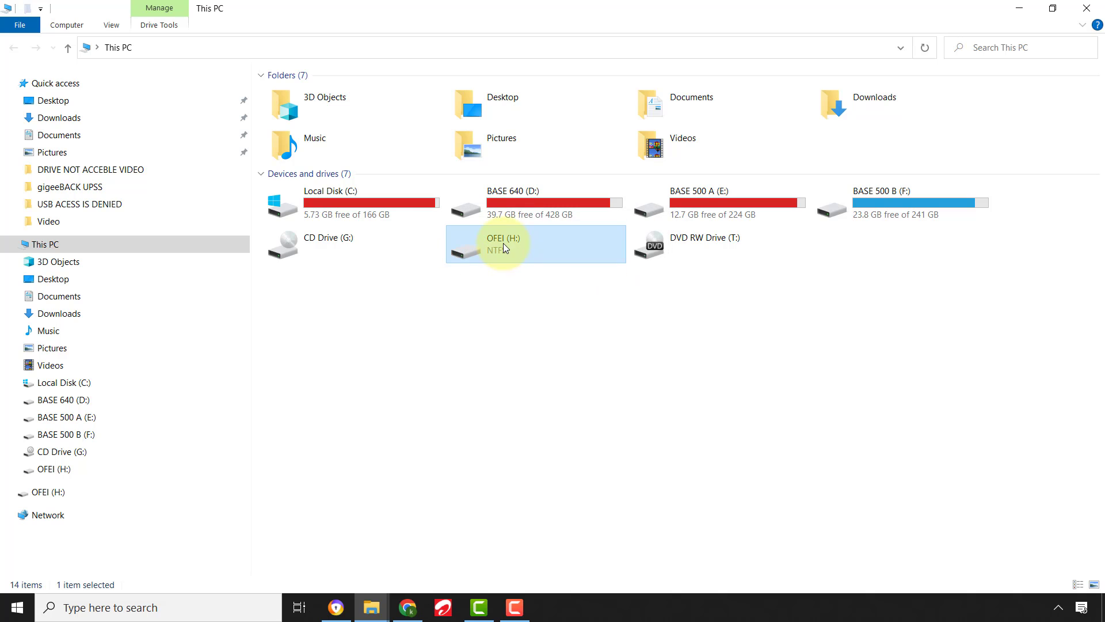
{"action": "right_click", "coordinate": [503, 243]}
{"action": "left_click", "coordinate": [547, 169]}
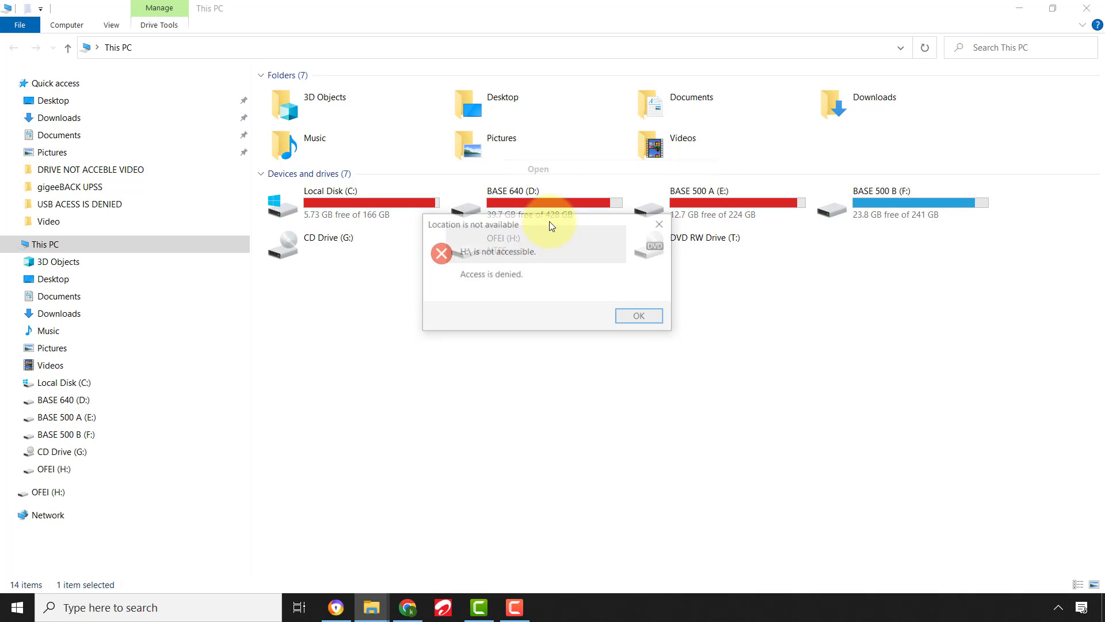
{"action": "left_click", "coordinate": [641, 317]}
Open Advanced security settings from the Security tab of OFEI (H:) Properties.
{"action": "right_click", "coordinate": [492, 242]}
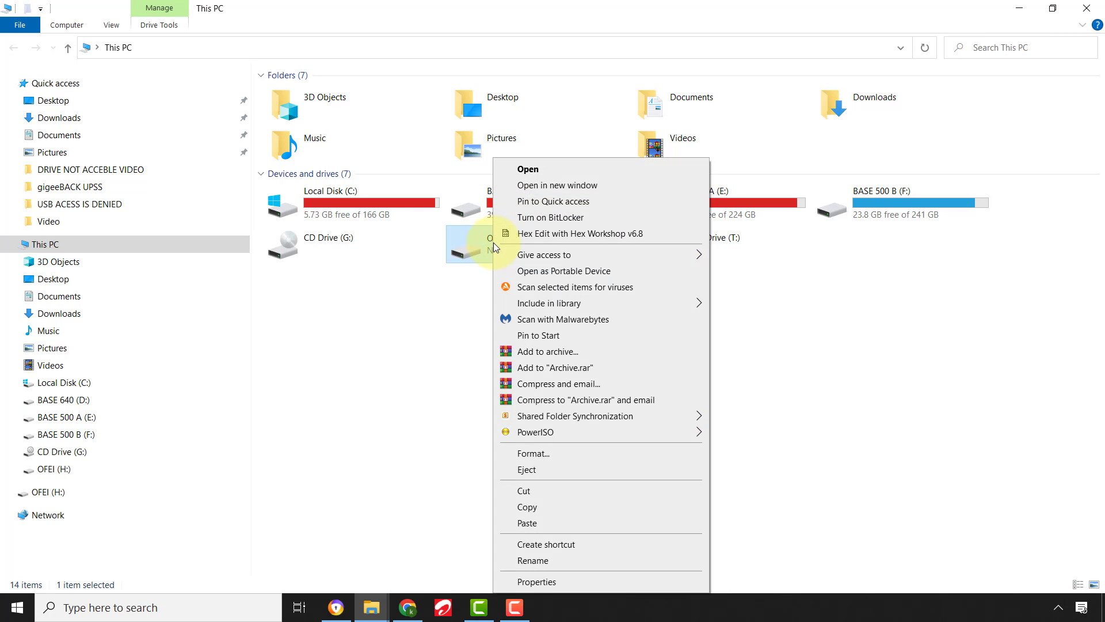
{"action": "left_click", "coordinate": [537, 580]}
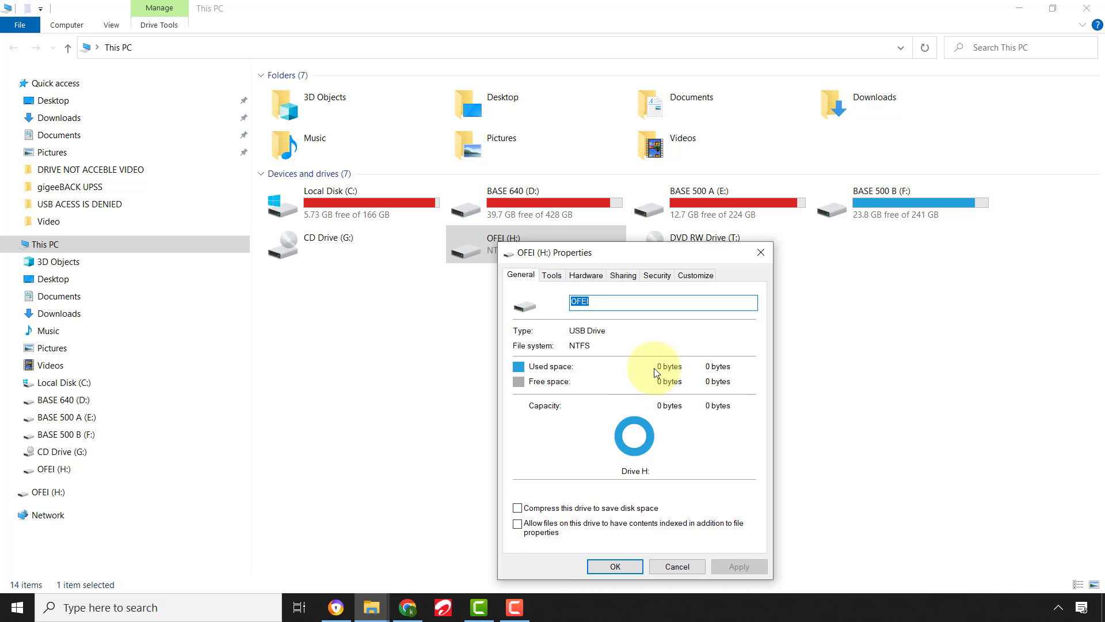
{"action": "left_click", "coordinate": [654, 278]}
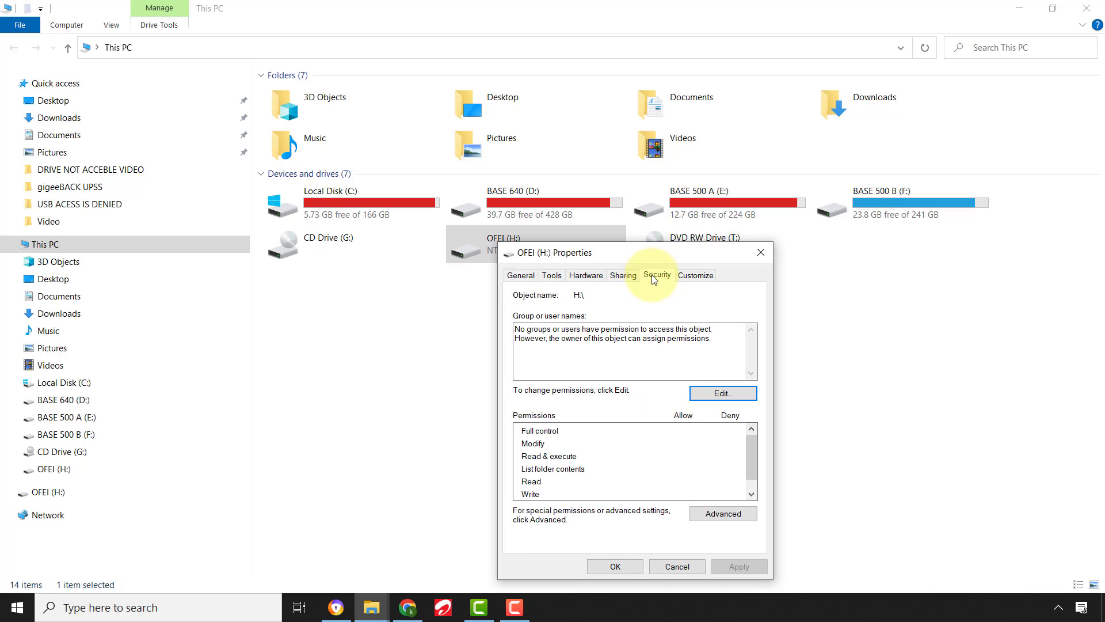
{"action": "left_click", "coordinate": [726, 514]}
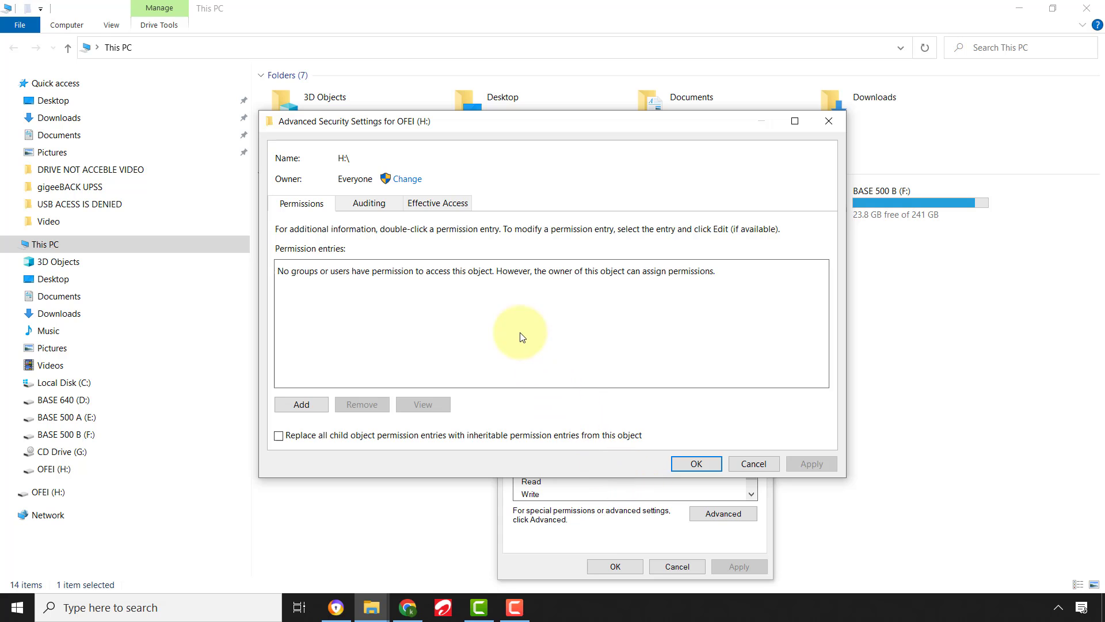
Search all users and groups and select Everyone as the new owner of OFEI (H:).
{"action": "left_click", "coordinate": [408, 180]}
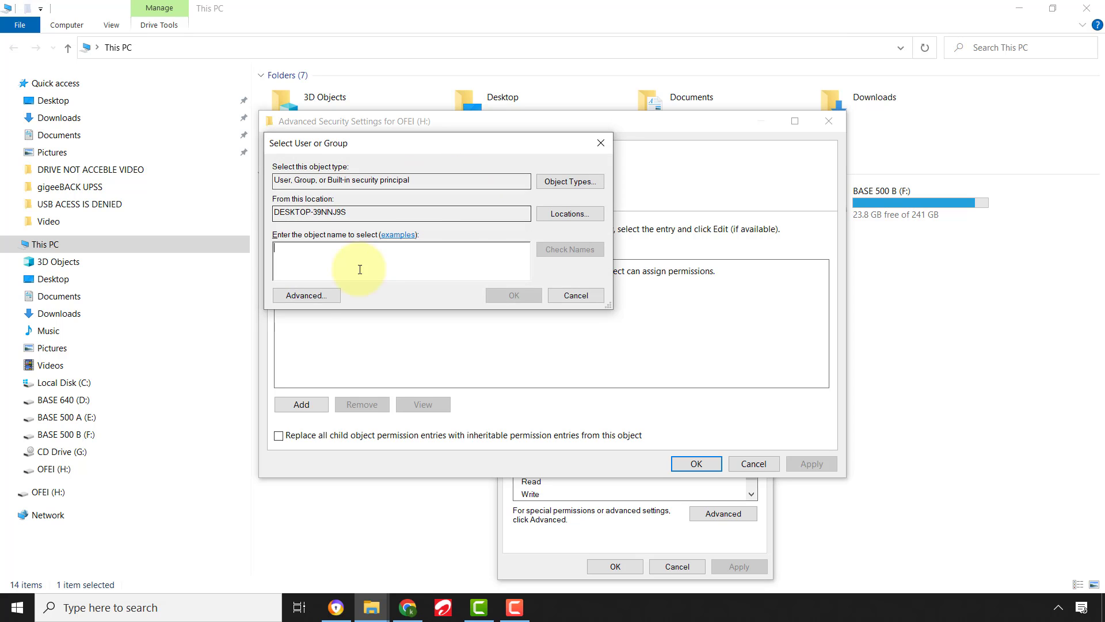
{"action": "left_click", "coordinate": [307, 291]}
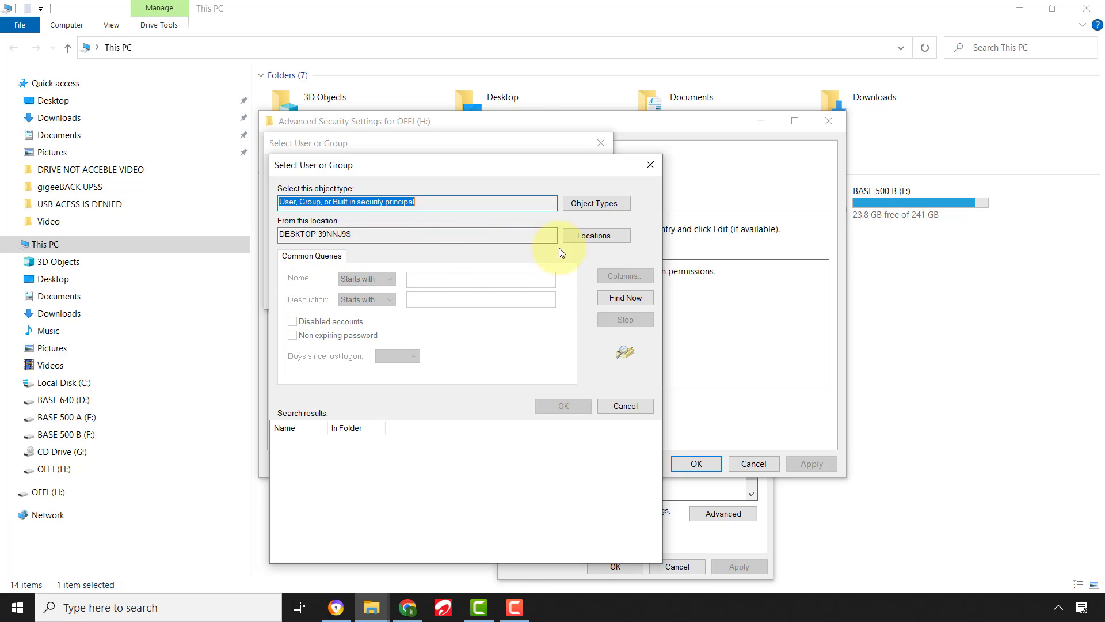
{"action": "left_click", "coordinate": [617, 298]}
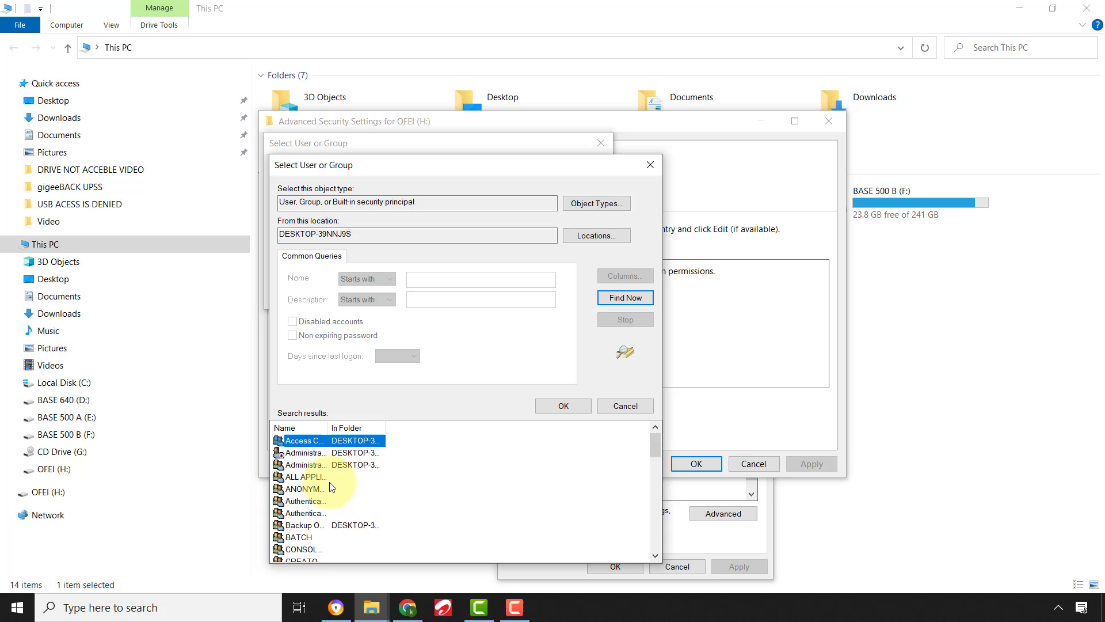
{"action": "scroll", "coordinate": [326, 477], "scroll_direction": "down", "scroll_amount": 2}
{"action": "scroll", "coordinate": [327, 482], "scroll_direction": "down", "scroll_amount": 5}
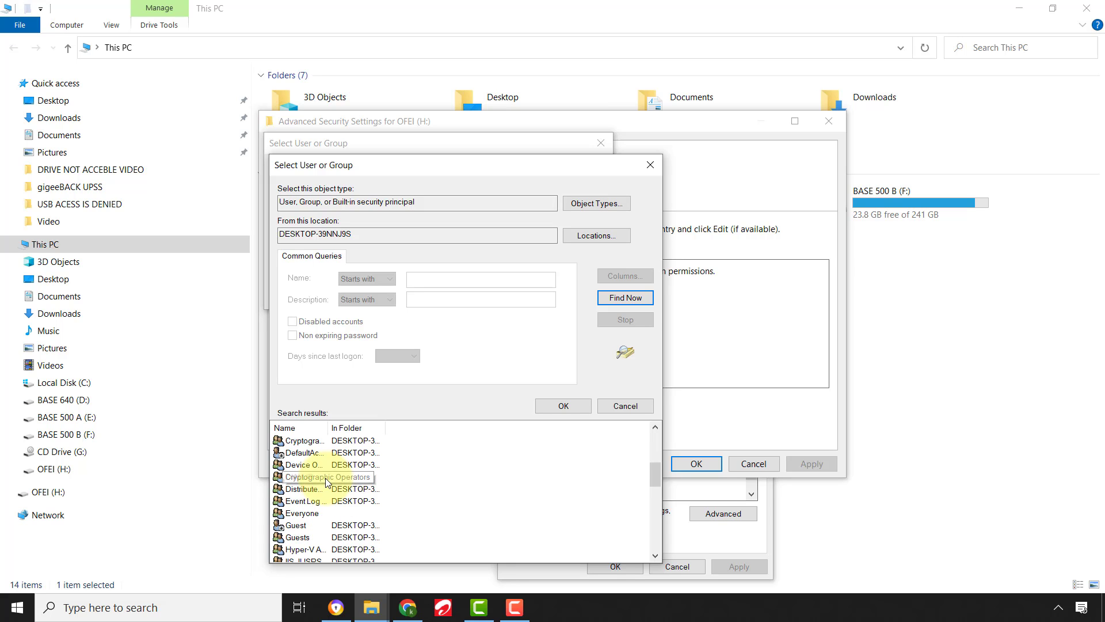
{"action": "scroll", "coordinate": [327, 482], "scroll_direction": "down", "scroll_amount": 3}
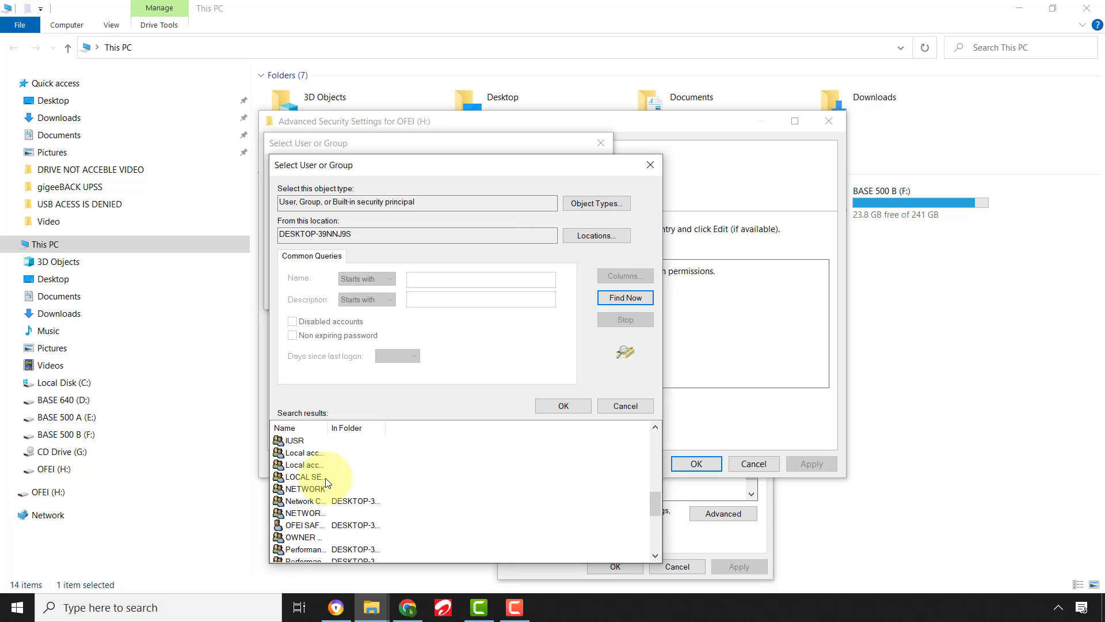
{"action": "scroll", "coordinate": [326, 478], "scroll_direction": "down", "scroll_amount": 1}
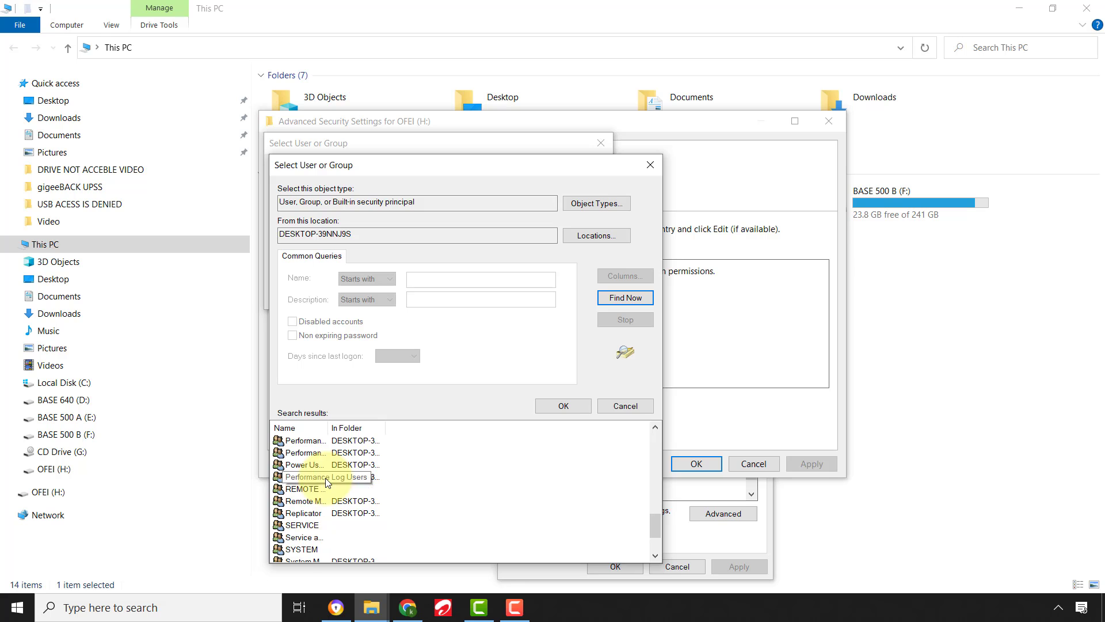
{"action": "scroll", "coordinate": [326, 478], "scroll_direction": "up", "scroll_amount": 4}
{"action": "scroll", "coordinate": [326, 478], "scroll_direction": "up", "scroll_amount": 2}
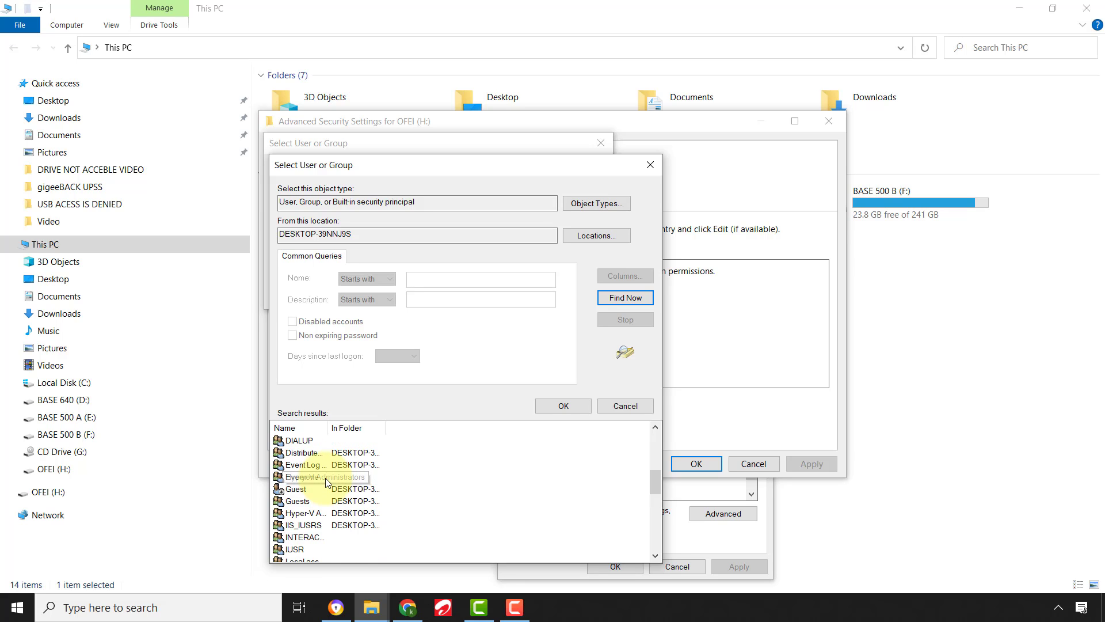
{"action": "left_click", "coordinate": [305, 477]}
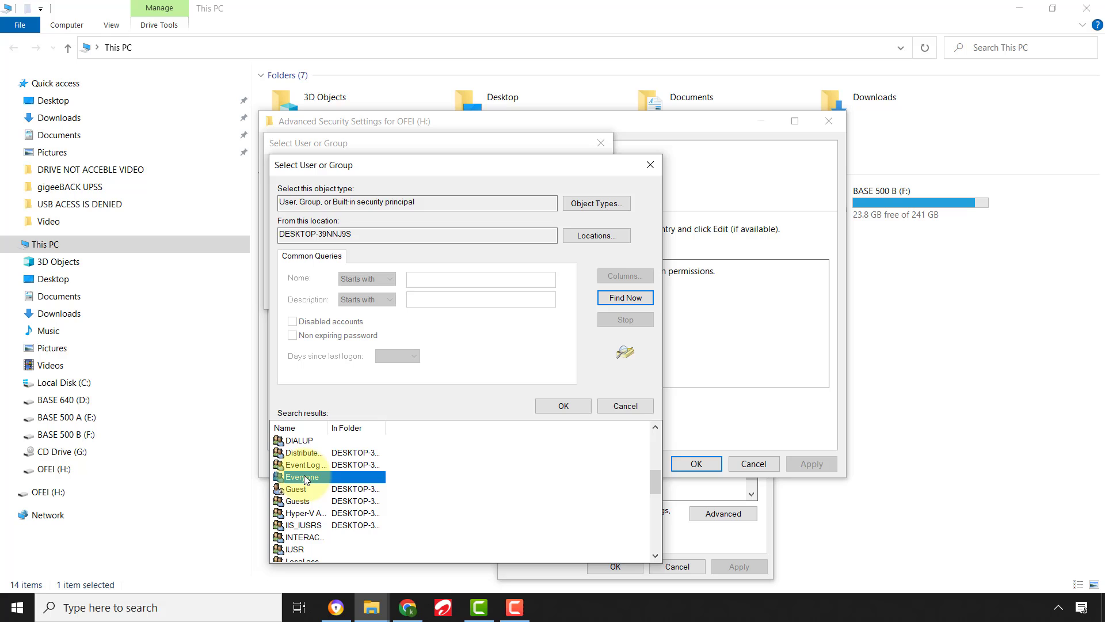
{"action": "left_click", "coordinate": [554, 407]}
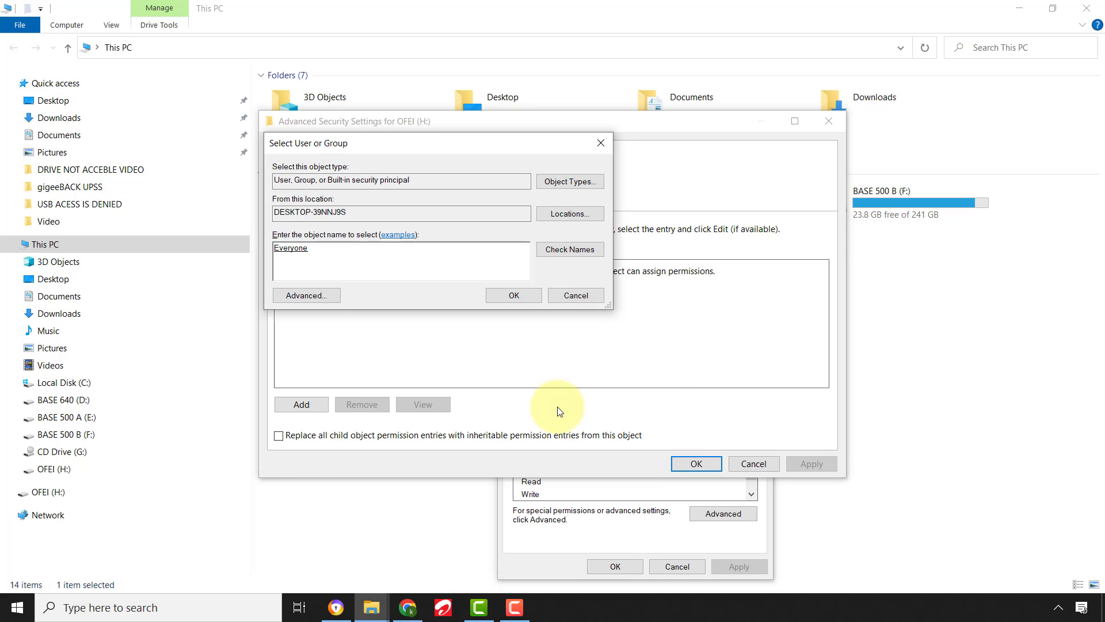
{"action": "left_click", "coordinate": [513, 296]}
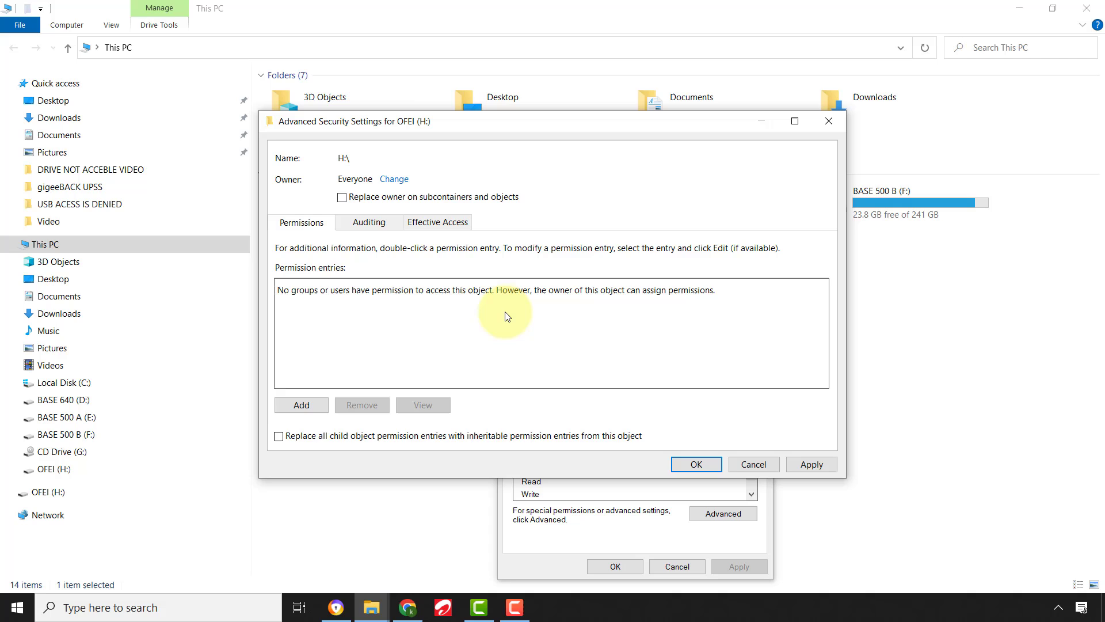
Apply Everyone's ownership to all subcontainers and objects, accepting the Full control replacement.
{"action": "left_click", "coordinate": [342, 198]}
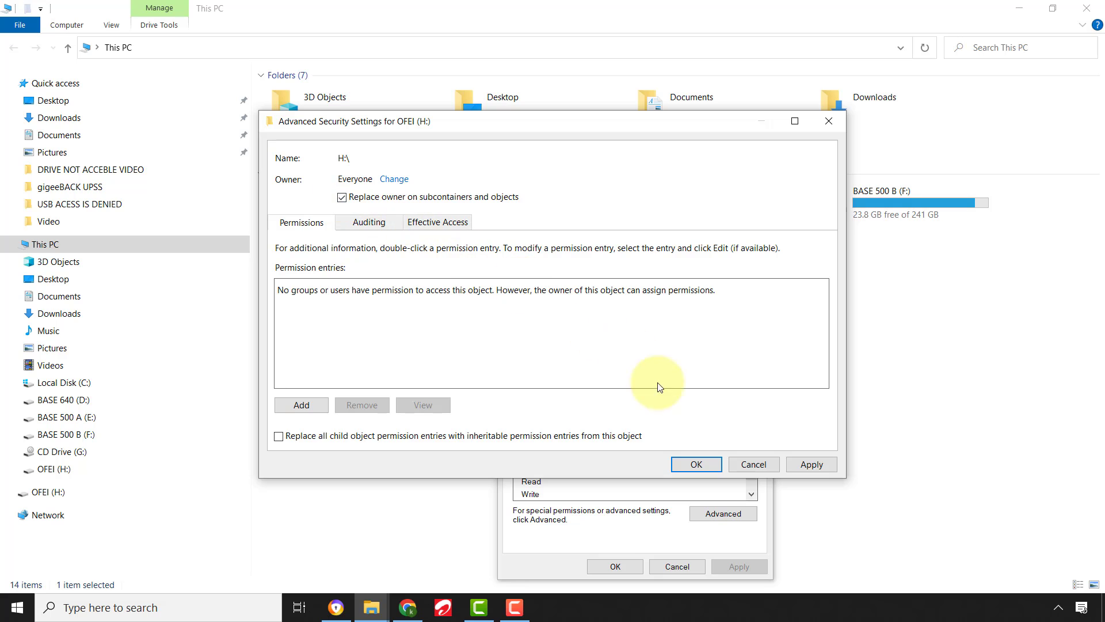
{"action": "left_click", "coordinate": [806, 464]}
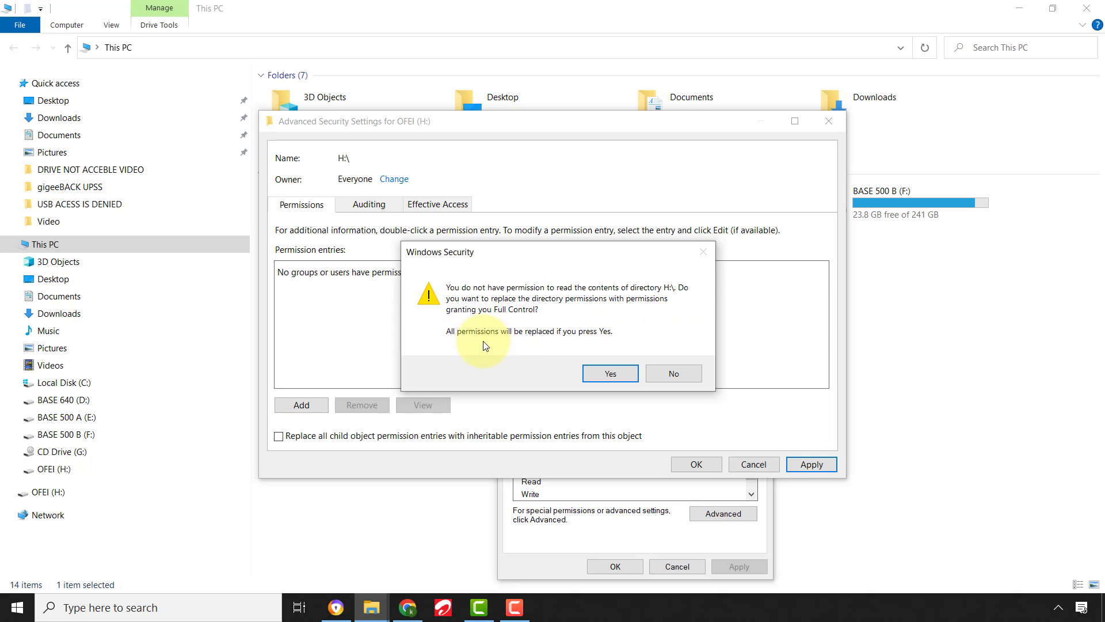
{"action": "left_click", "coordinate": [610, 374]}
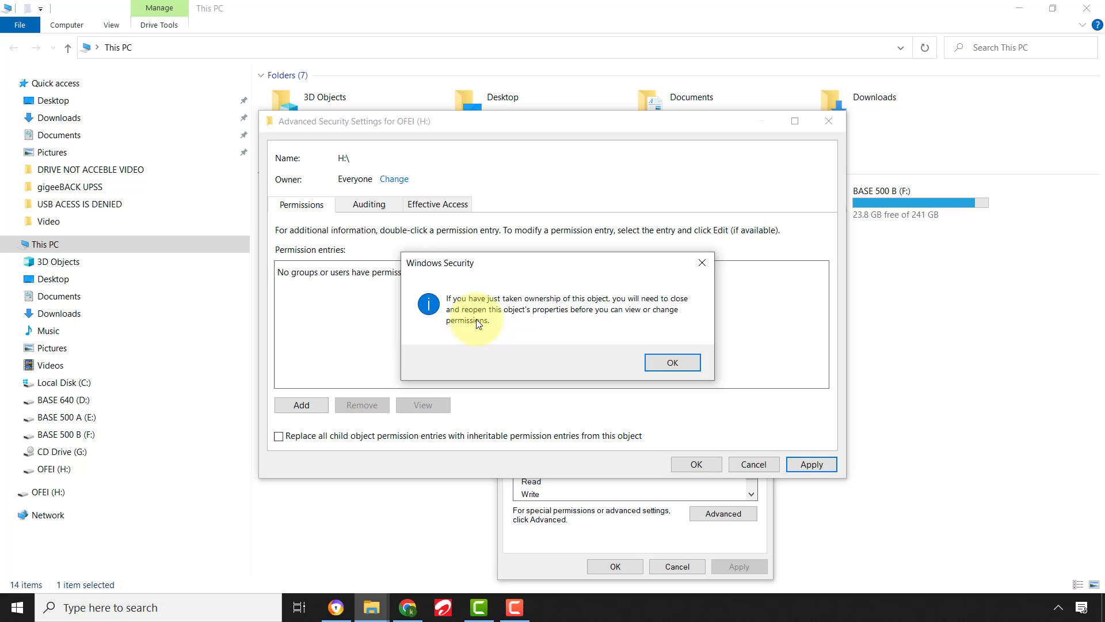
{"action": "left_click", "coordinate": [671, 366]}
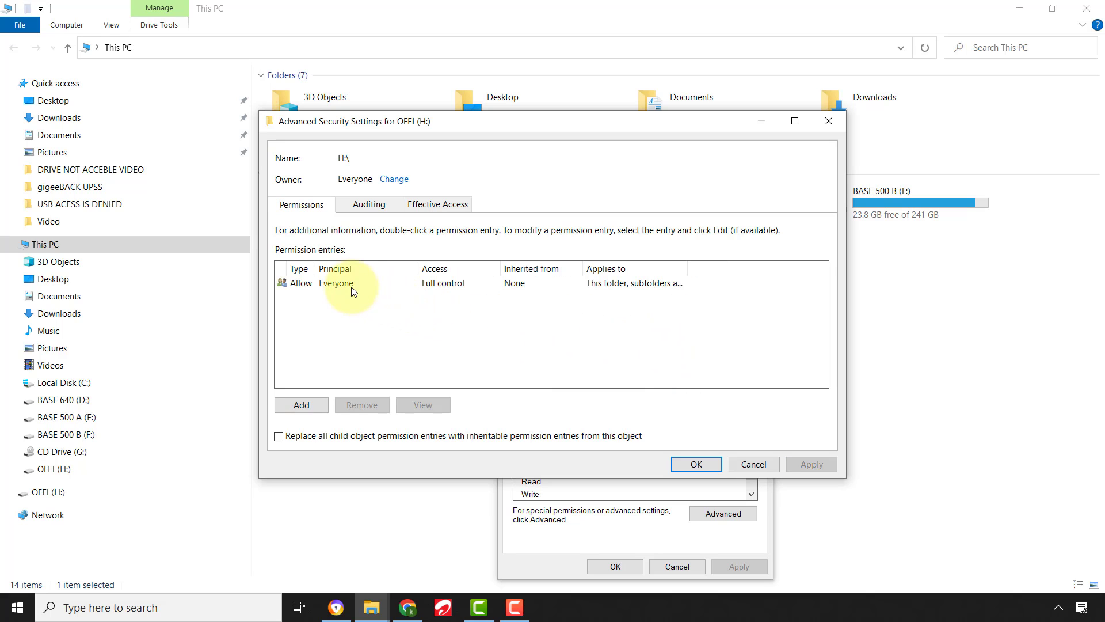
Confirm the Everyone Full control entry, then close Advanced Security Settings and Properties.
{"action": "left_click", "coordinate": [332, 285]}
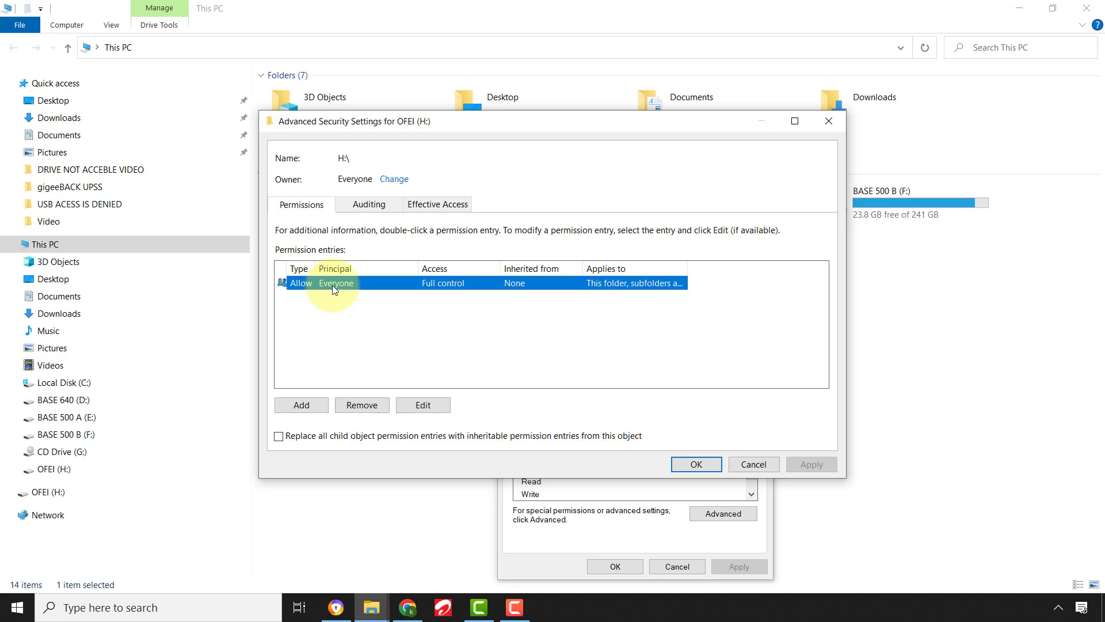
{"action": "left_click", "coordinate": [422, 406]}
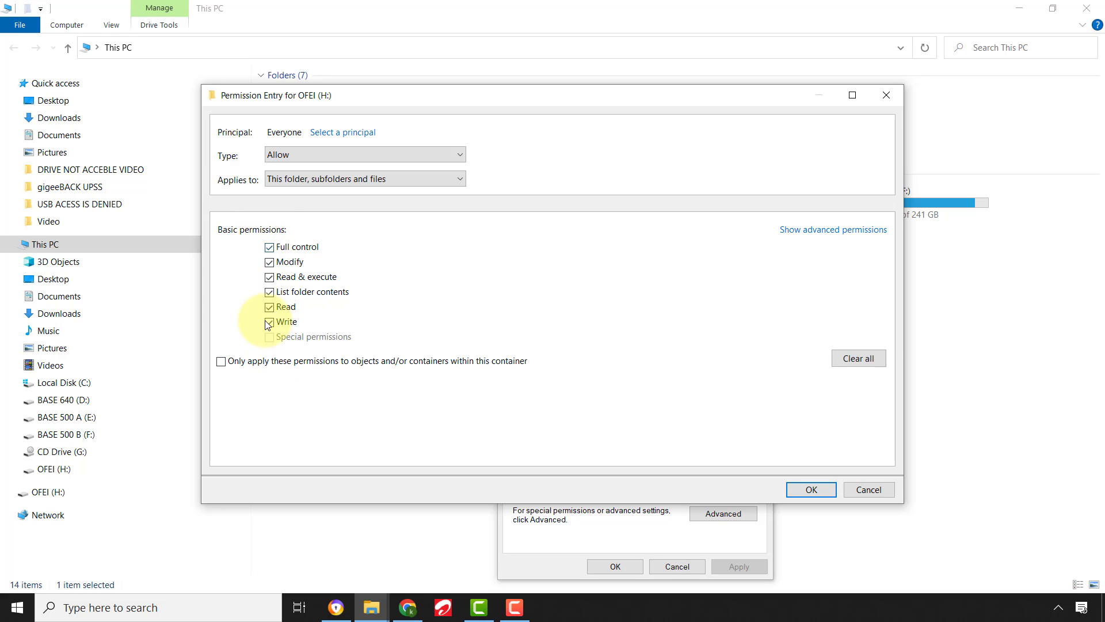
{"action": "left_click", "coordinate": [809, 491]}
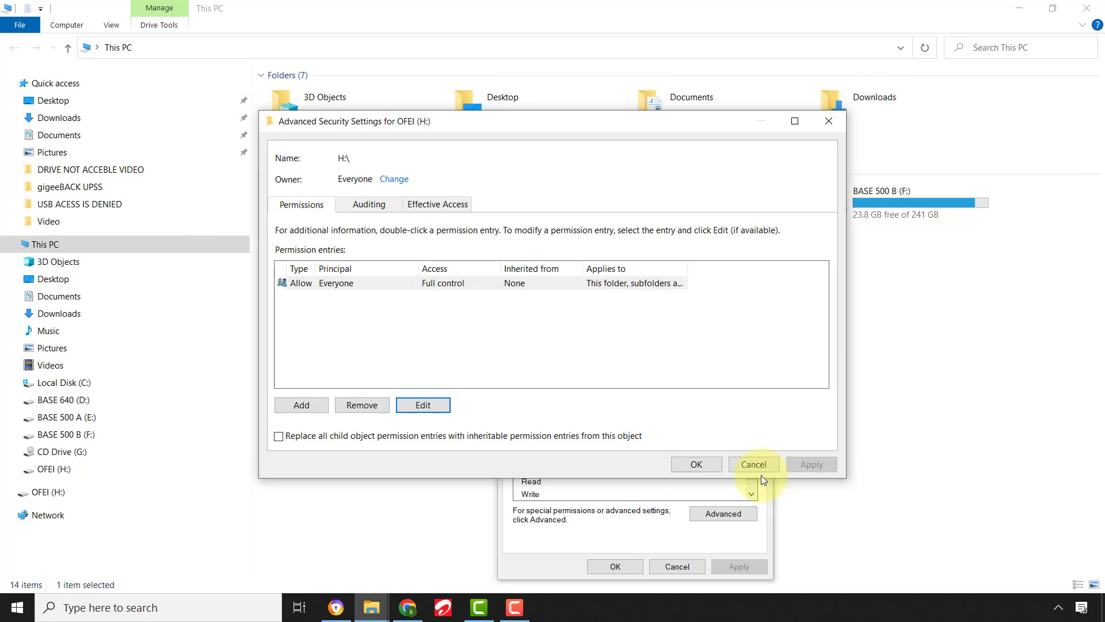
{"action": "left_click", "coordinate": [696, 464]}
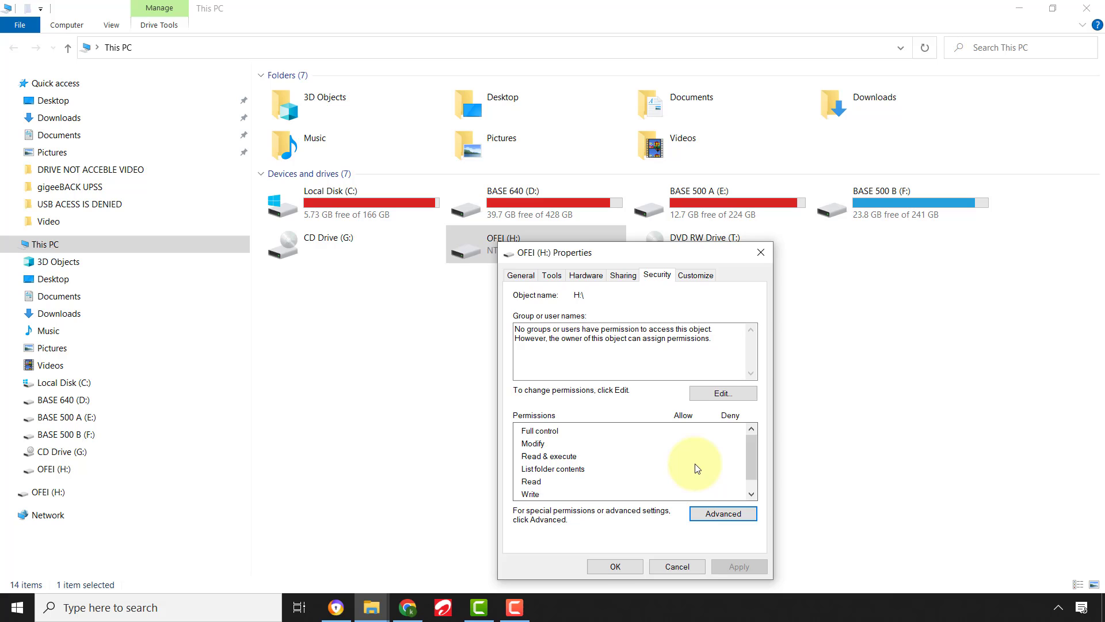
{"action": "left_click", "coordinate": [603, 563]}
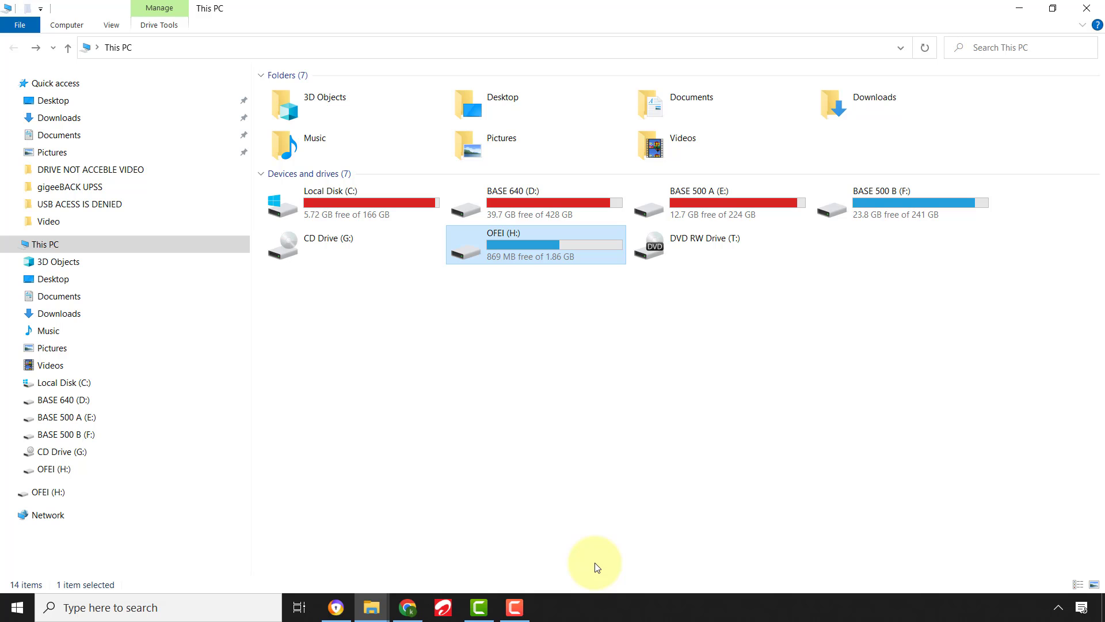
Open OFEI (H:) to check its files, then launch Disk Management via diskmgmt.msc.
{"action": "double_click", "coordinate": [561, 243]}
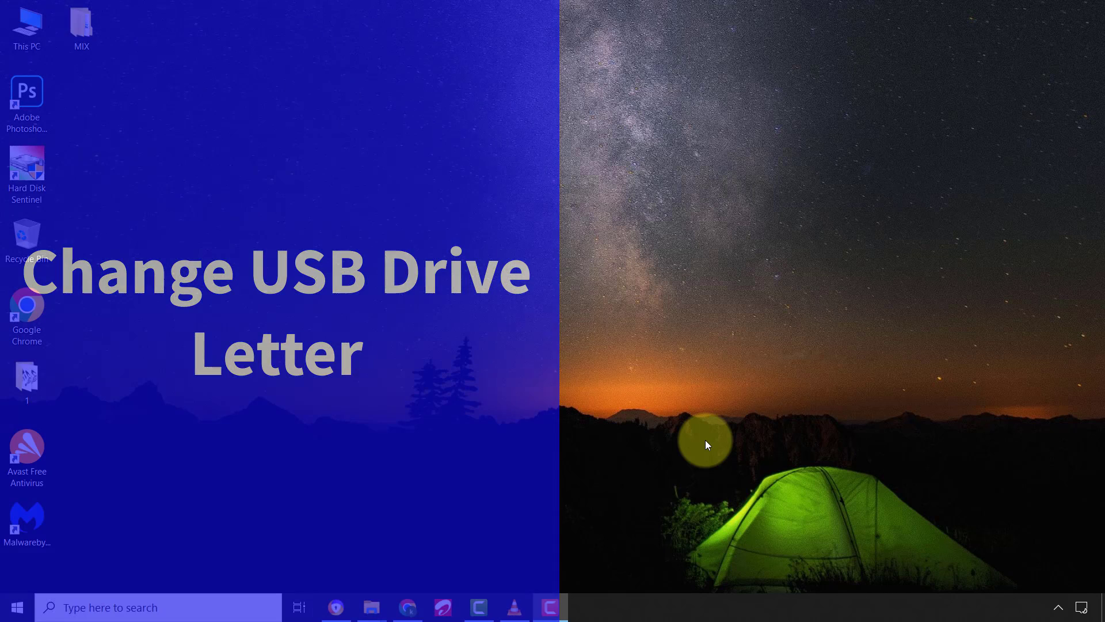
{"action": "key", "text": "super"}
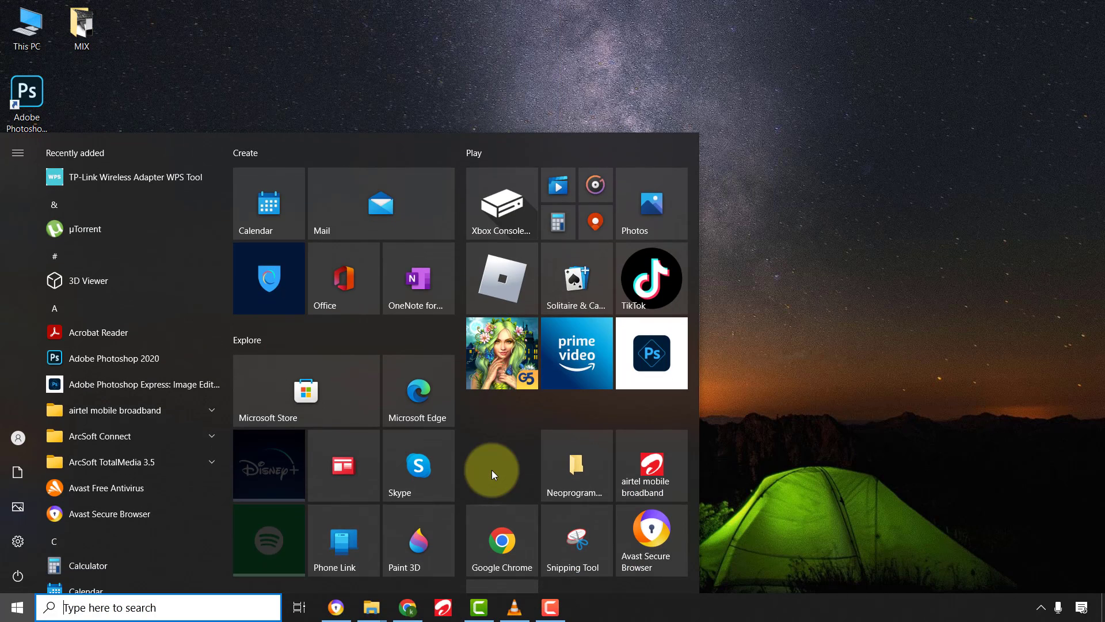
{"action": "type", "text": "DISKM"}
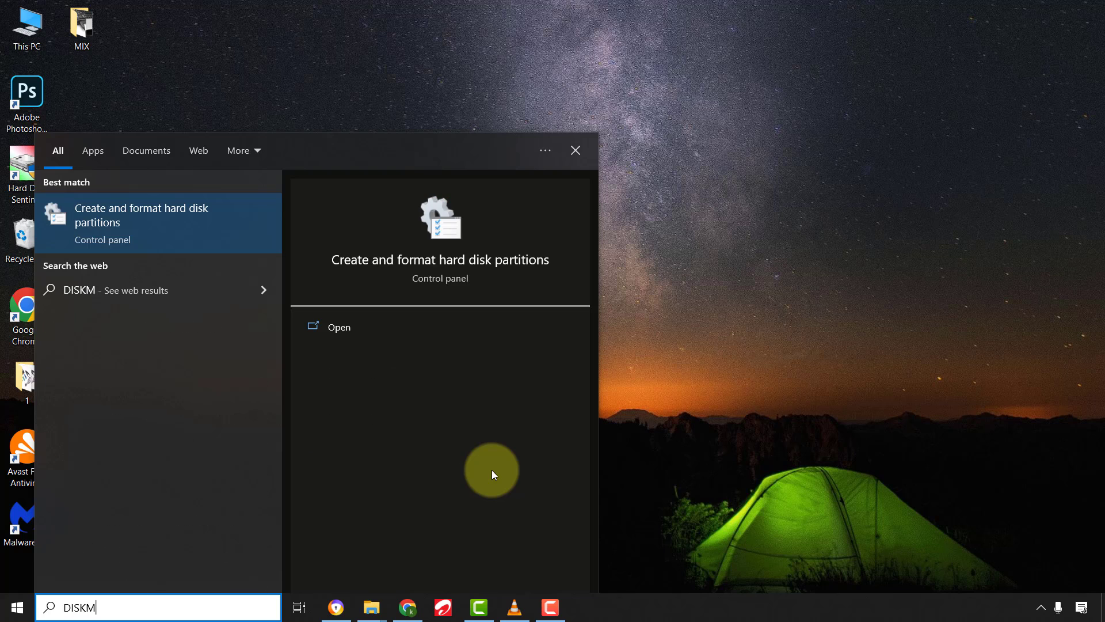
{"action": "type", "text": "GMT"}
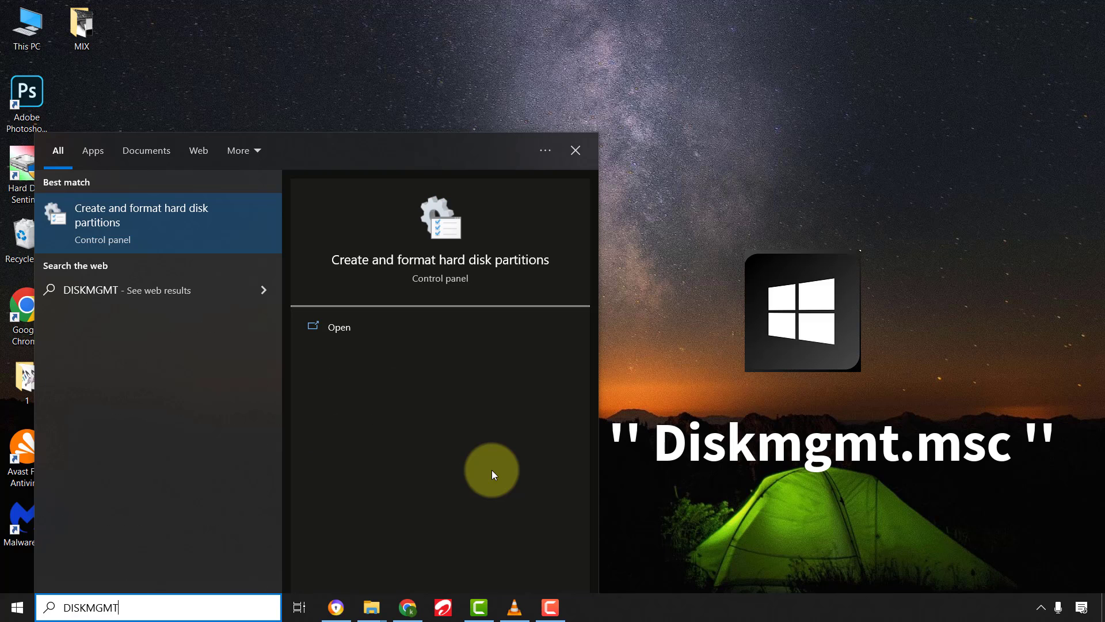
{"action": "type", "text": ".MSC"}
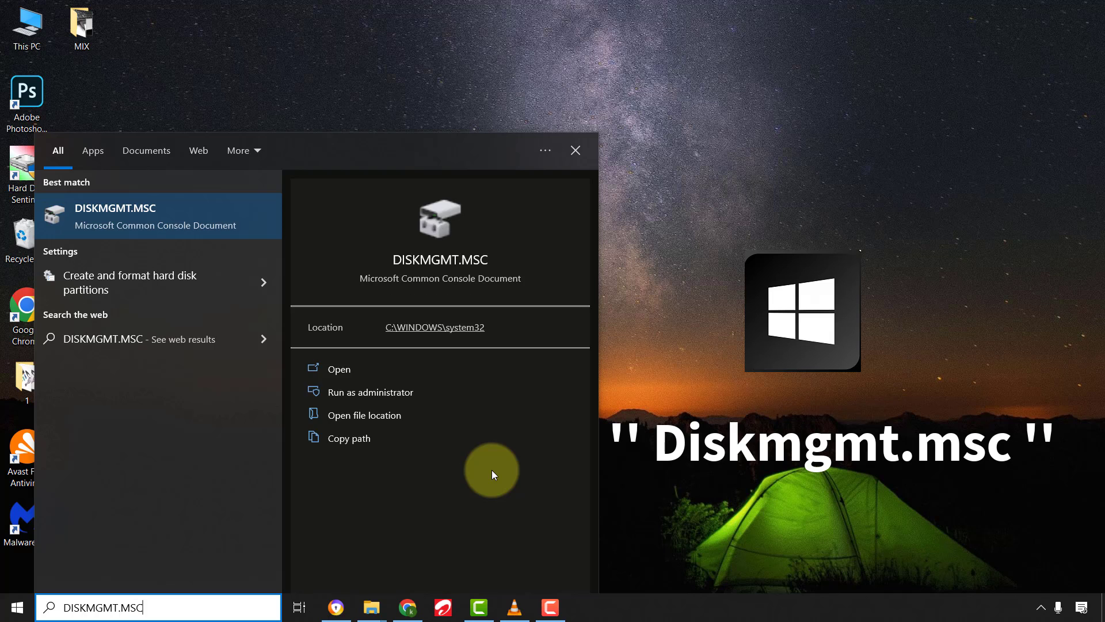
{"action": "key", "text": "Return"}
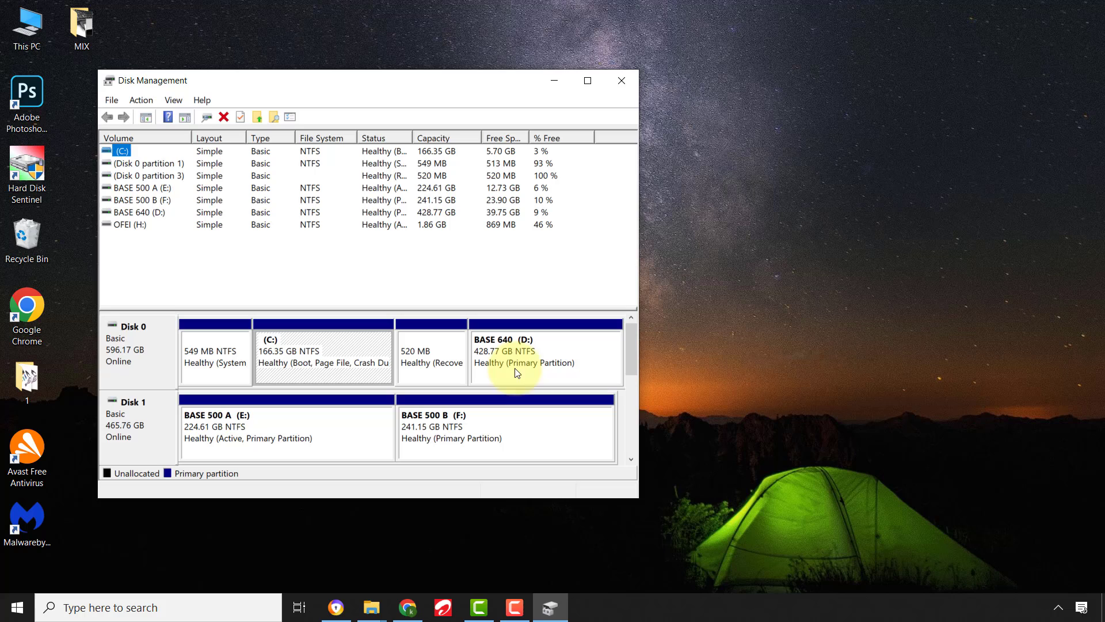
Reassign the OFEI removable volume from drive letter H to L, accepting the warning.
{"action": "mouse_move", "coordinate": [634, 354]}
{"action": "left_mouse_down"}
{"action": "mouse_move", "coordinate": [644, 407]}
{"action": "mouse_move", "coordinate": [607, 406]}
{"action": "left_mouse_up"}
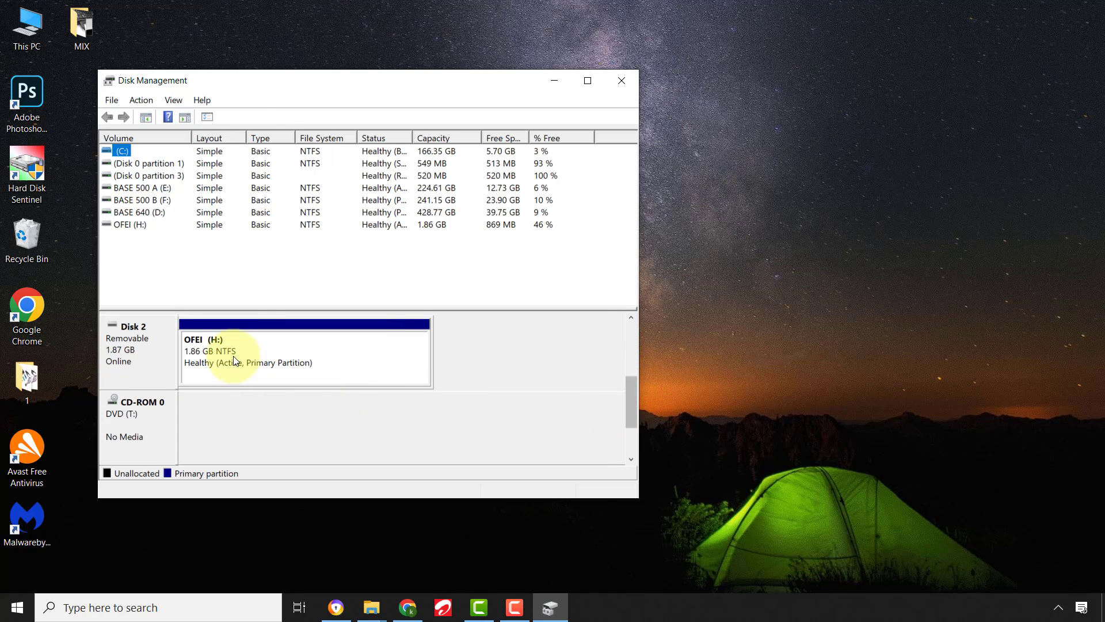
{"action": "left_click", "coordinate": [259, 361]}
{"action": "right_click", "coordinate": [259, 361]}
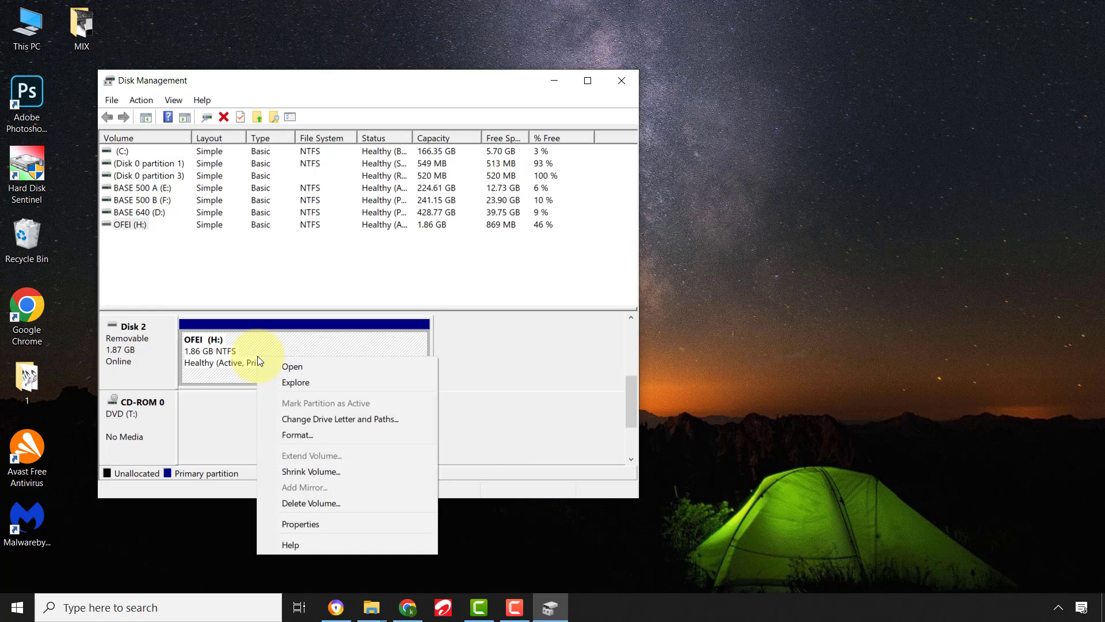
{"action": "left_click", "coordinate": [334, 419]}
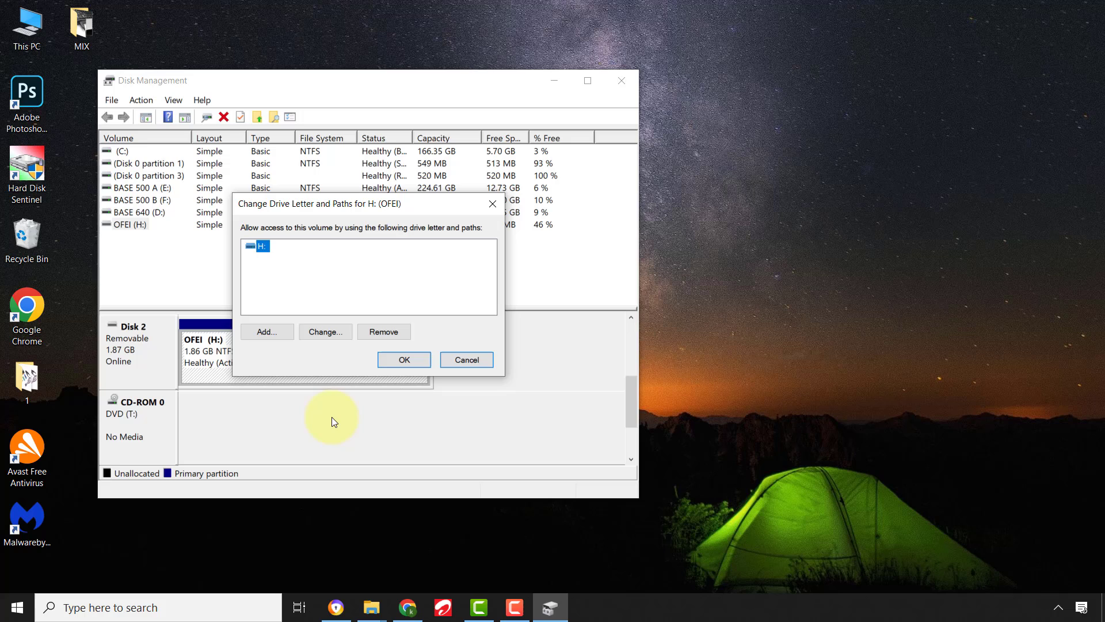
{"action": "left_click", "coordinate": [323, 332]}
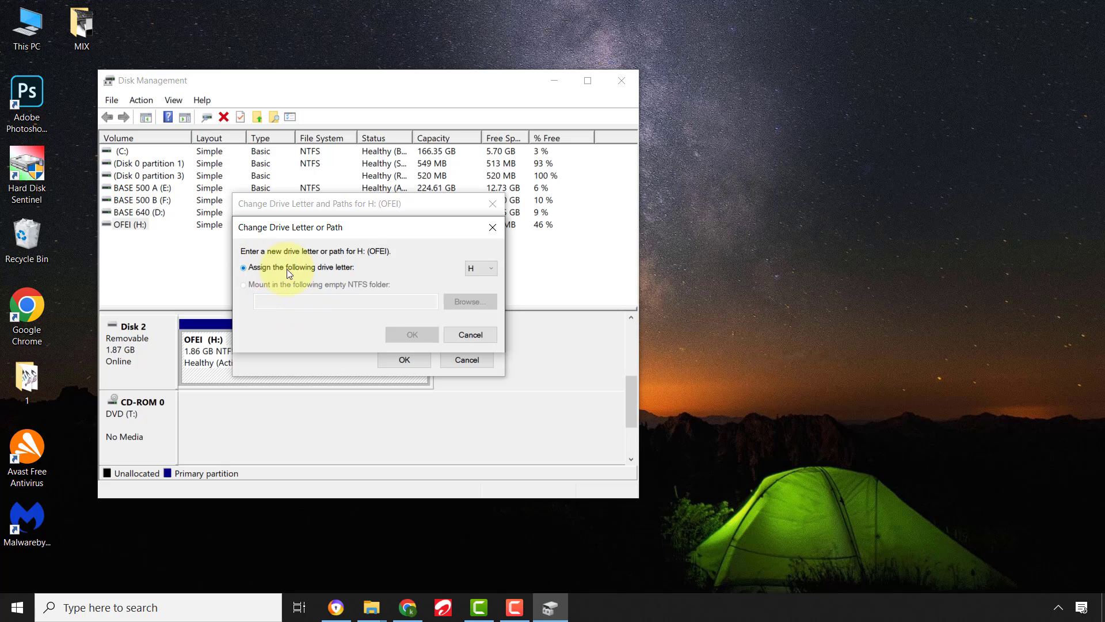
{"action": "left_click", "coordinate": [492, 269]}
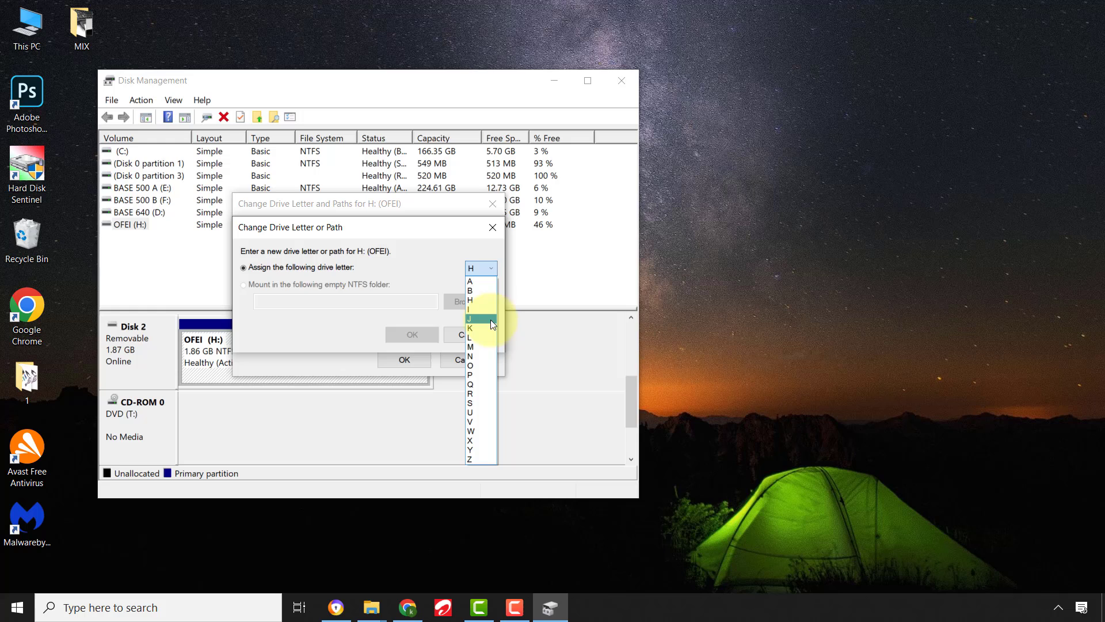
{"action": "left_click", "coordinate": [483, 338]}
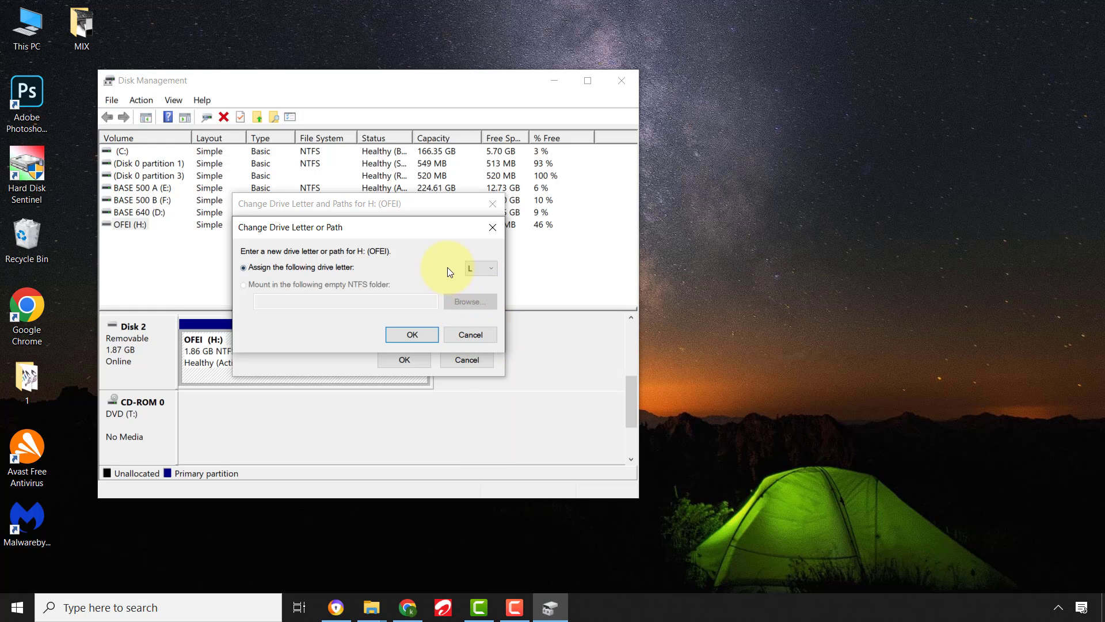
{"action": "left_click", "coordinate": [411, 334]}
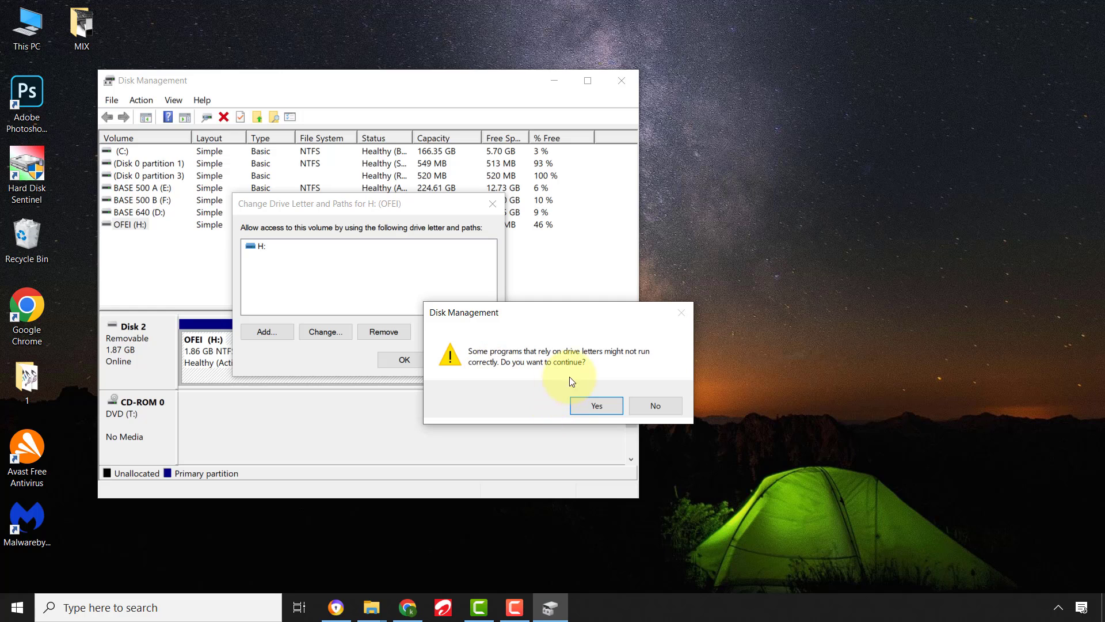
{"action": "left_click", "coordinate": [596, 406]}
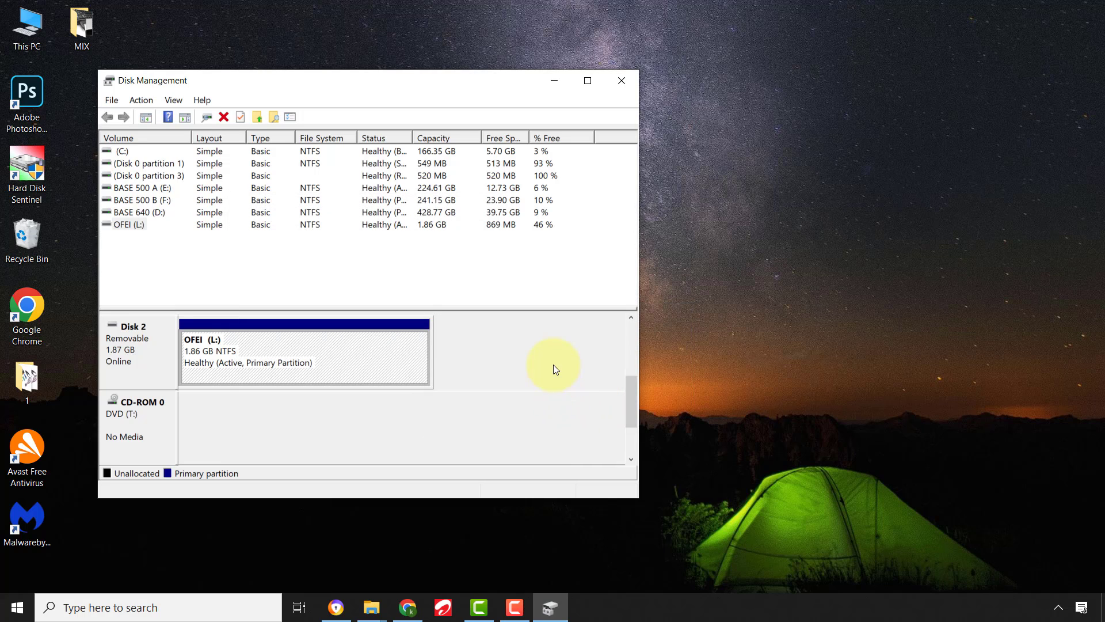
Close Disk Management, open This PC, and launch gpedit.msc from Start search.
{"action": "left_click", "coordinate": [622, 80]}
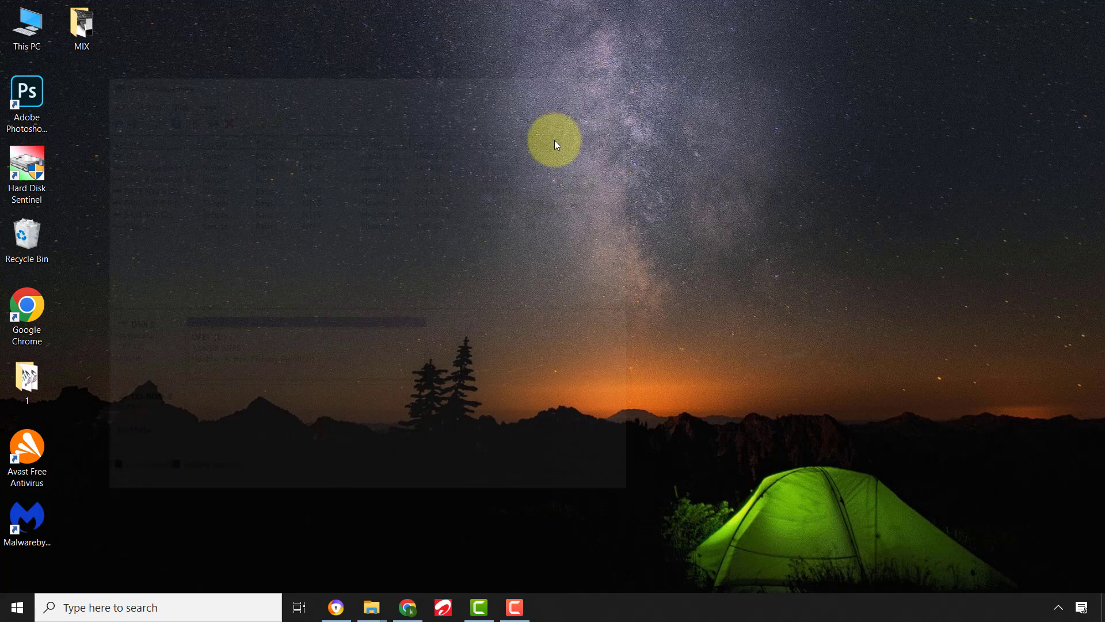
{"action": "double_click", "coordinate": [25, 25]}
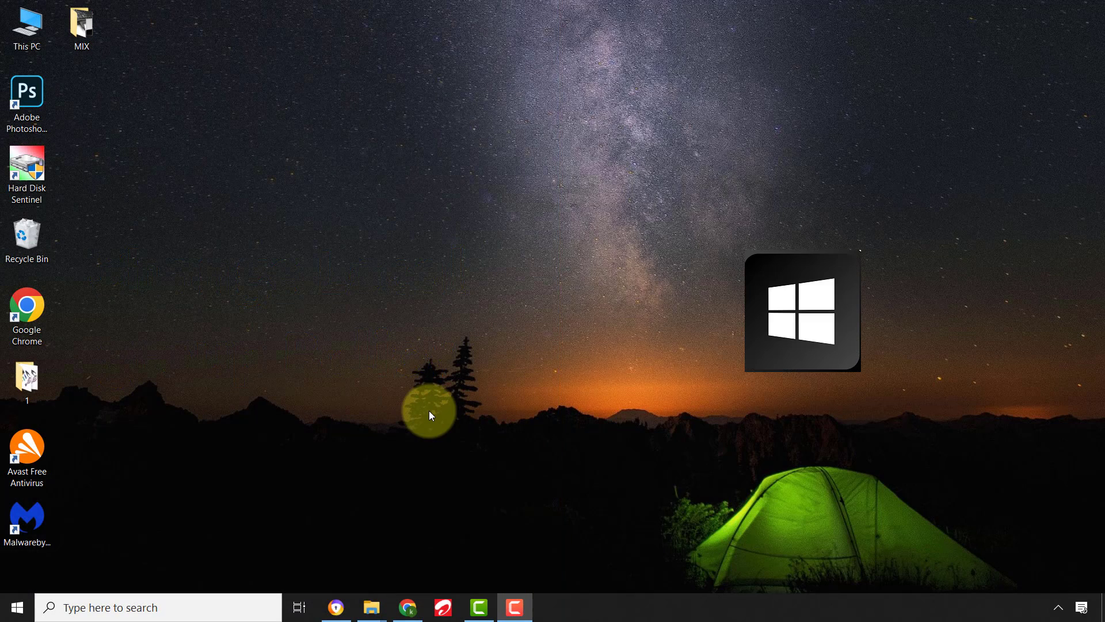
{"action": "key", "text": "super"}
{"action": "type", "text": "GPE"}
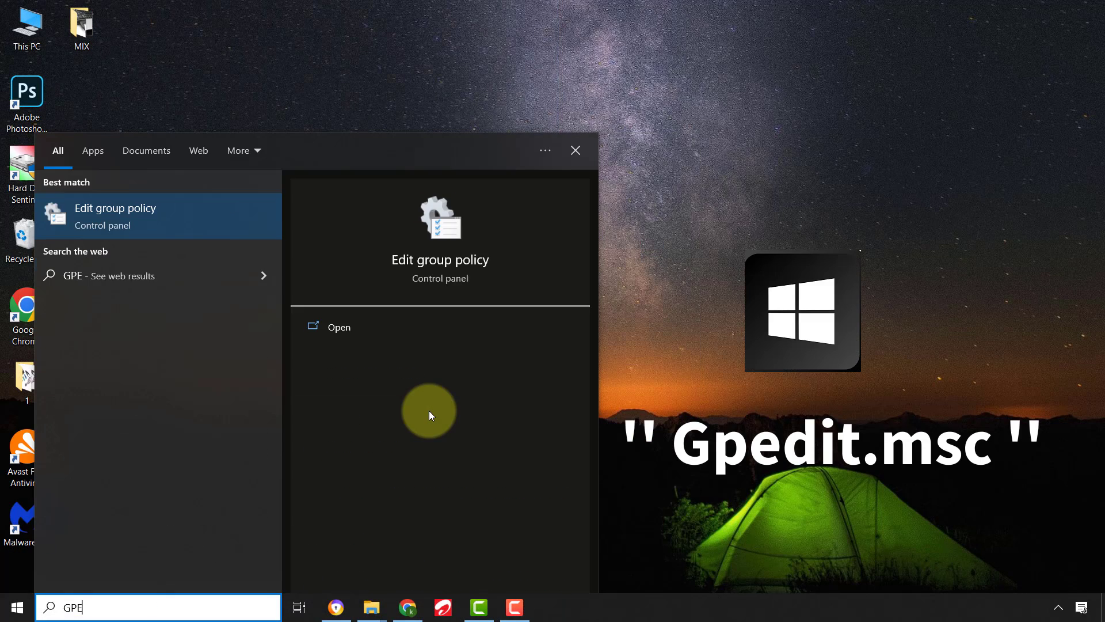
{"action": "type", "text": "DIT.MS"}
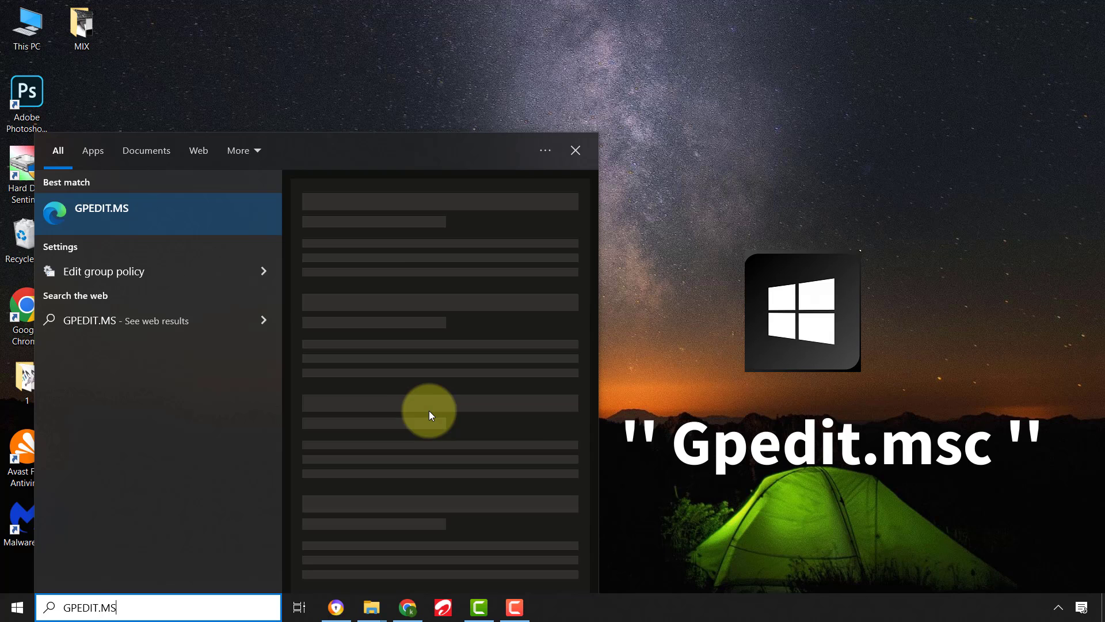
{"action": "type", "text": "C"}
{"action": "key", "text": "Return"}
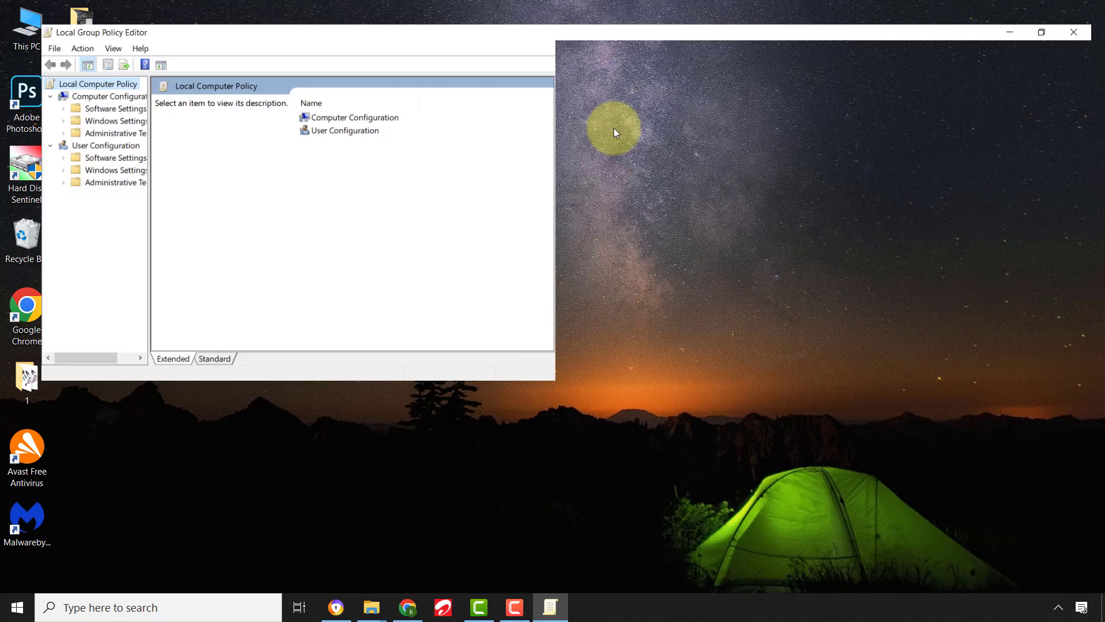
Maximize the editor and navigate Computer Configuration > Administrative Templates > System > Removable Storage Access.
{"action": "left_click", "coordinate": [612, 127]}
{"action": "left_click_drag", "start_coordinate": [114, 201], "coordinate": [169, 202]}
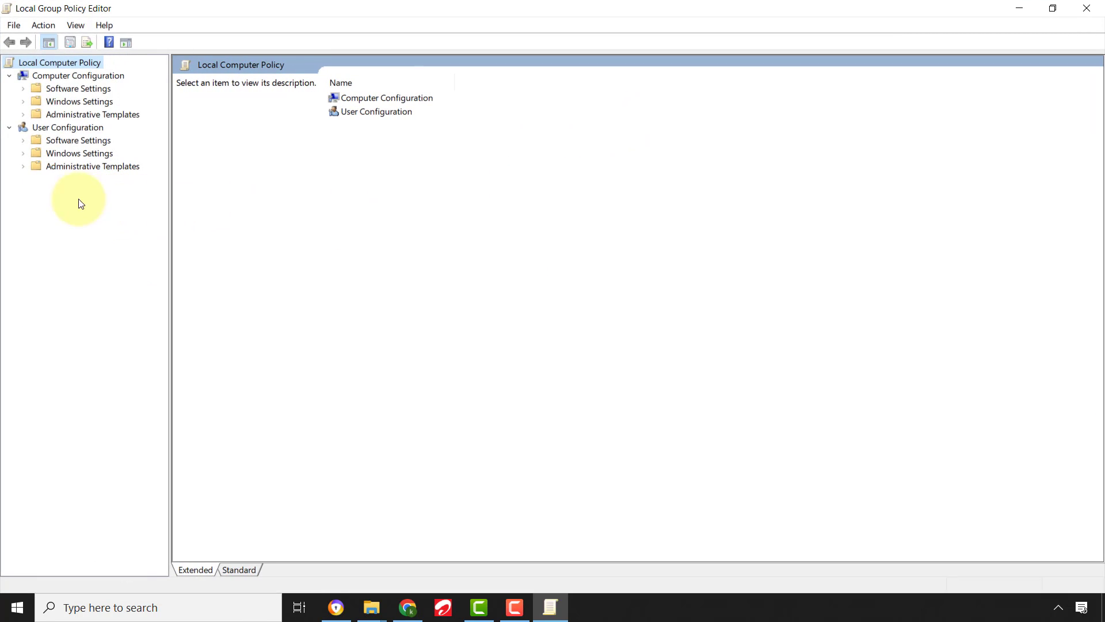
{"action": "left_click", "coordinate": [24, 115]}
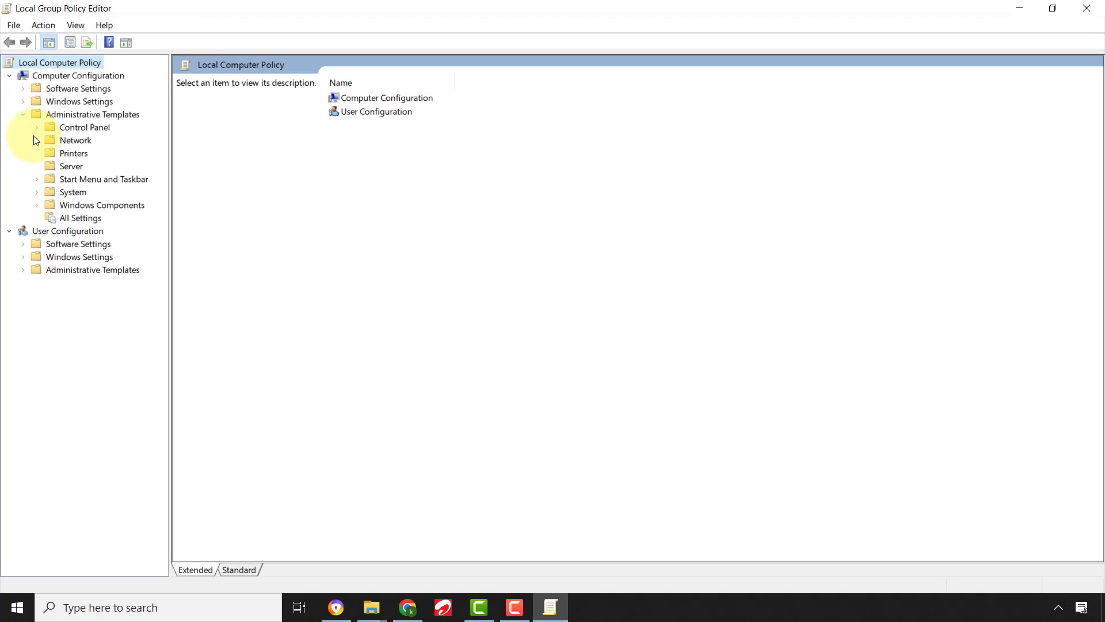
{"action": "left_click", "coordinate": [38, 193]}
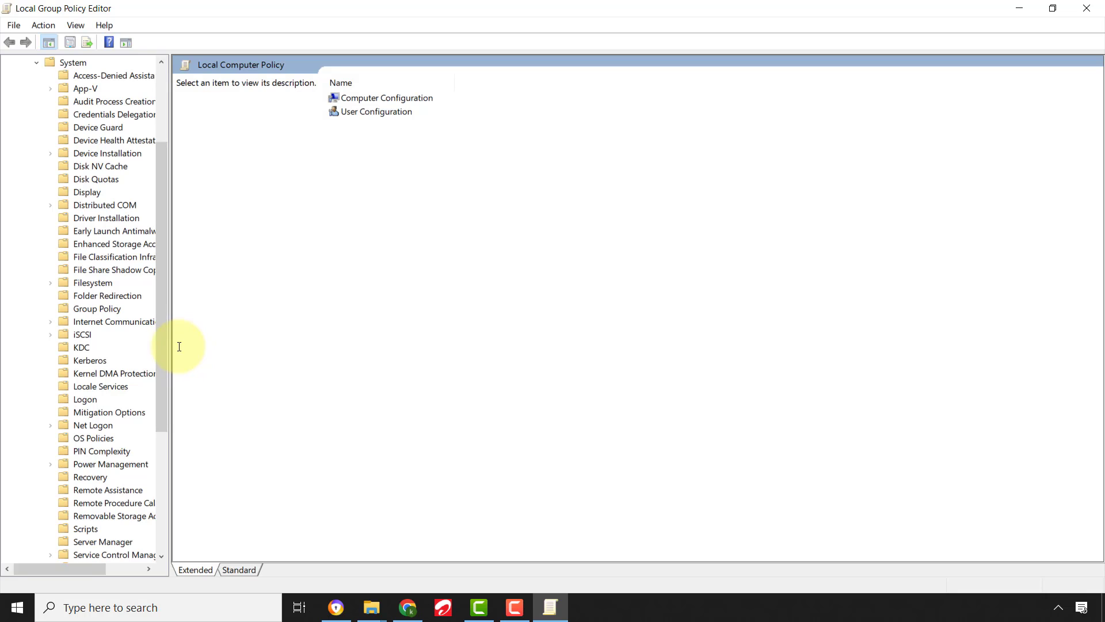
{"action": "left_click_drag", "start_coordinate": [170, 345], "coordinate": [304, 346]}
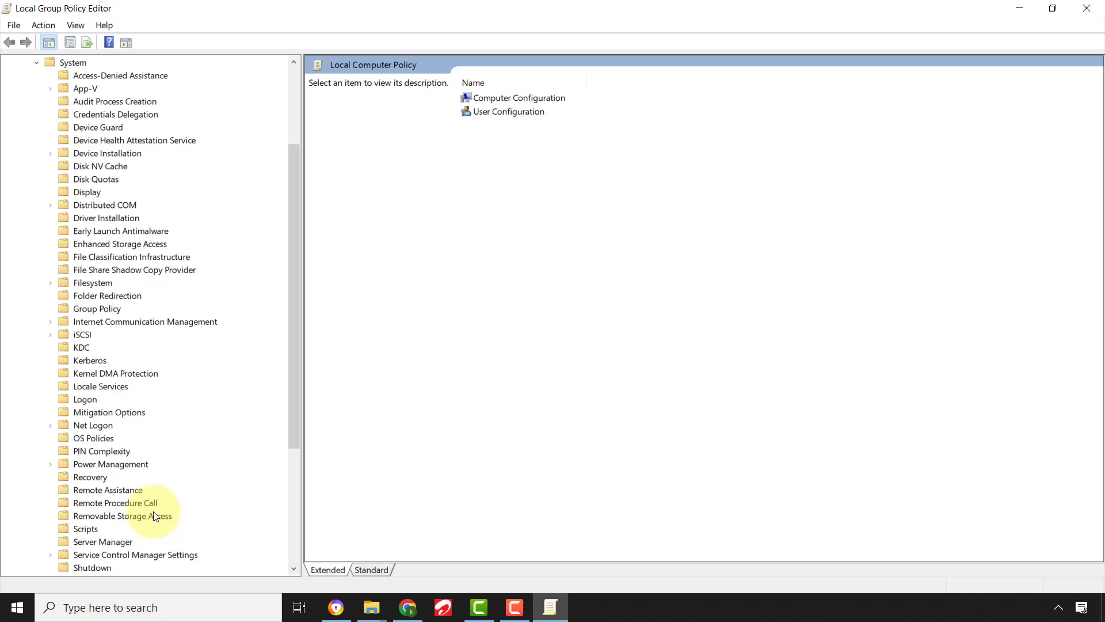
{"action": "left_click", "coordinate": [122, 517]}
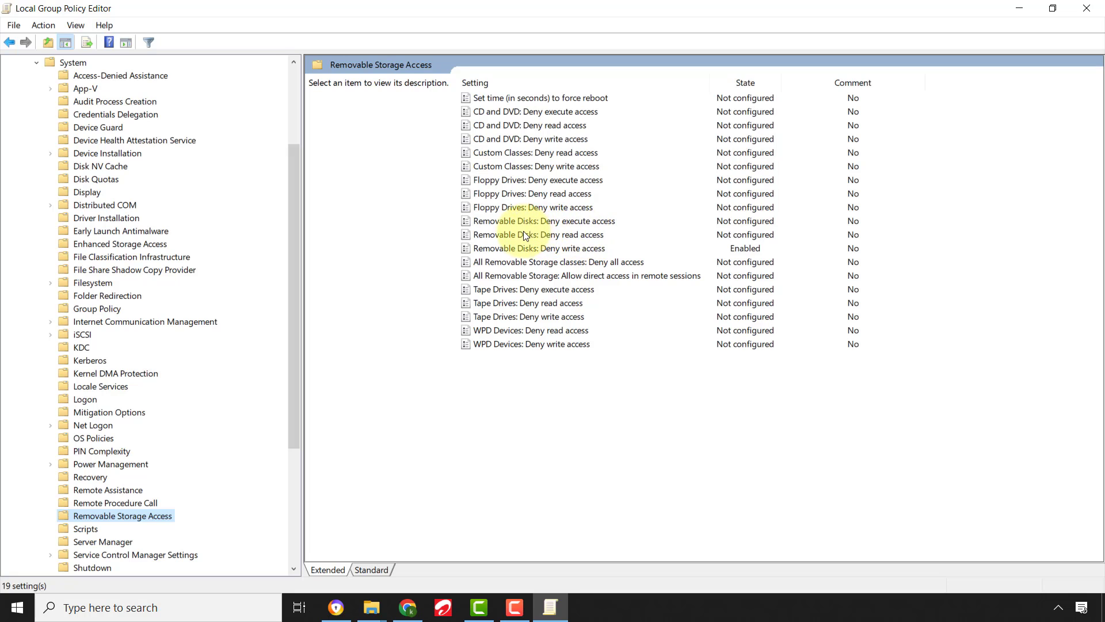
{"action": "left_click", "coordinate": [455, 272]}
{"action": "left_click", "coordinate": [461, 290]}
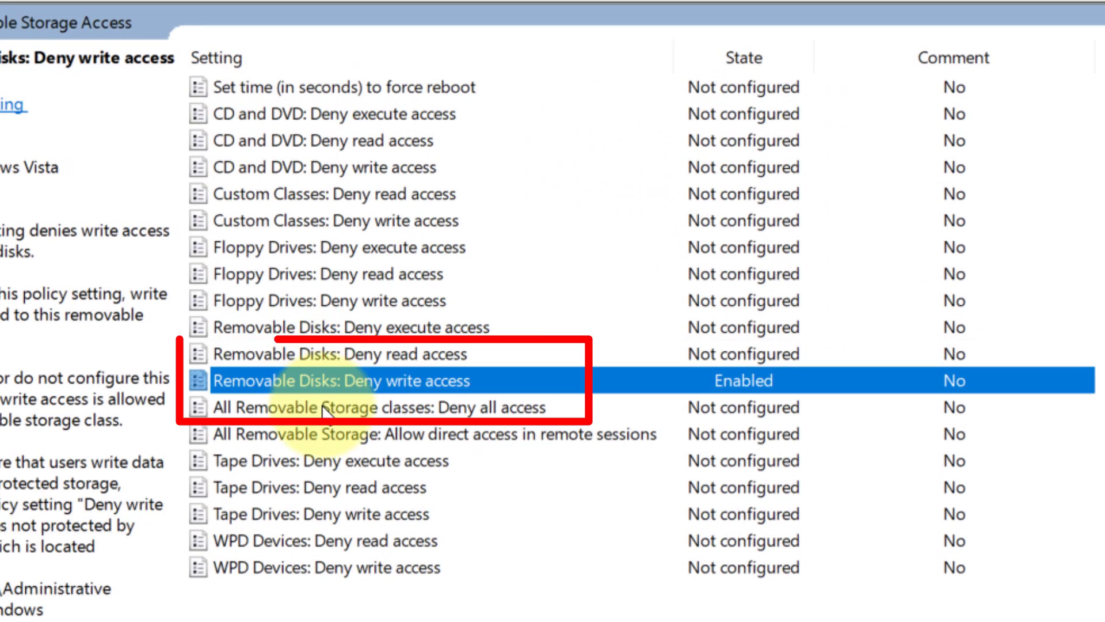
{"action": "left_click", "coordinate": [465, 308]}
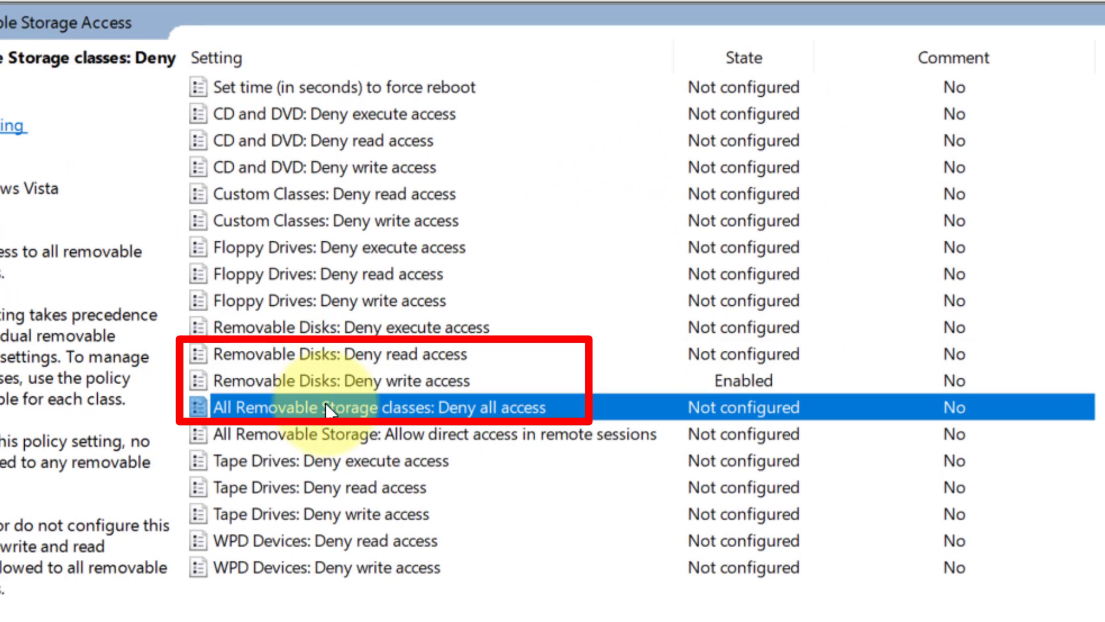
{"action": "left_click", "coordinate": [337, 349]}
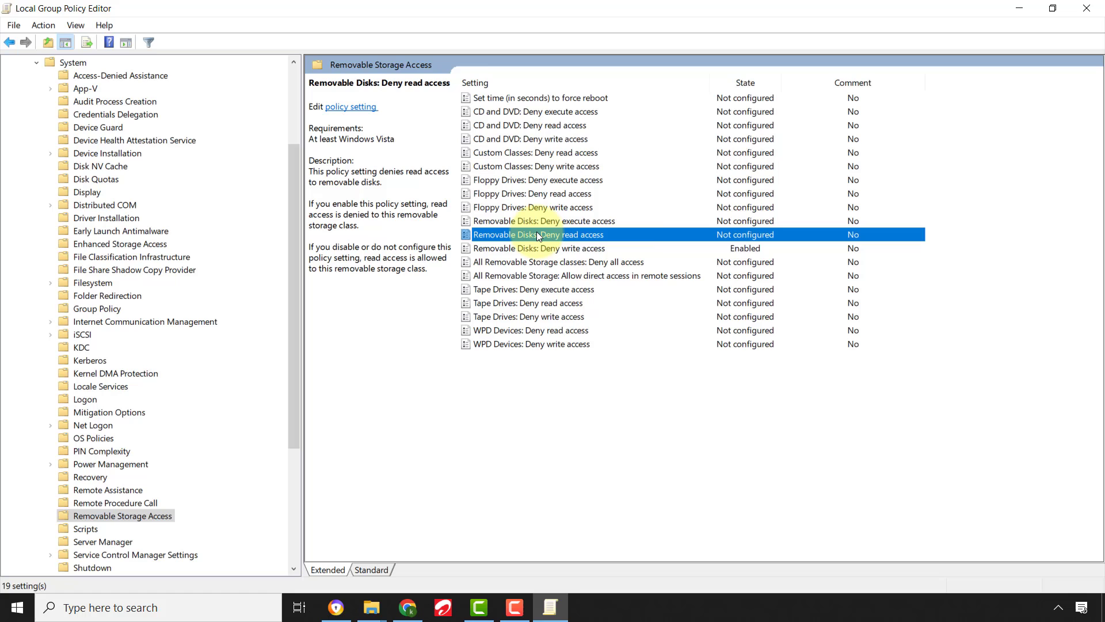
{"action": "right_click", "coordinate": [338, 347]}
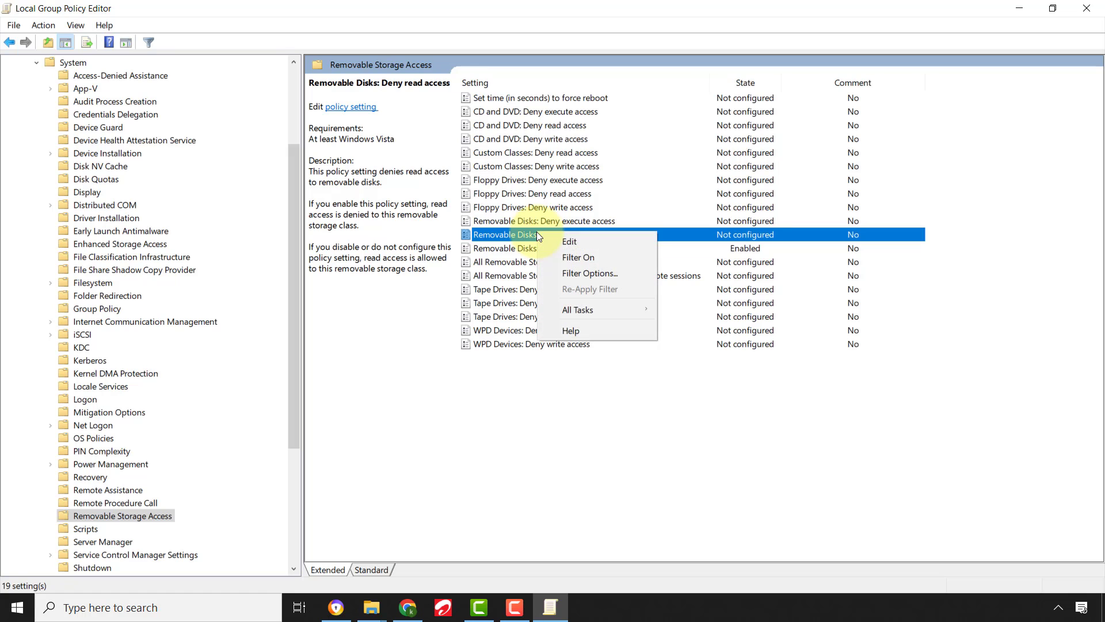
{"action": "left_click", "coordinate": [567, 241]}
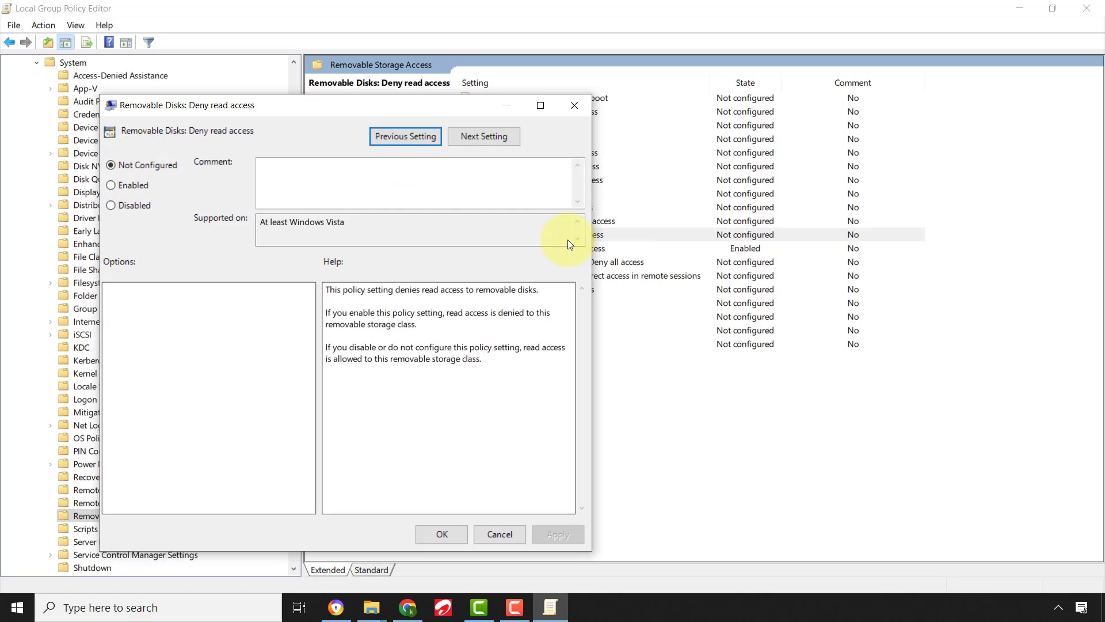
{"action": "left_click", "coordinate": [112, 165]}
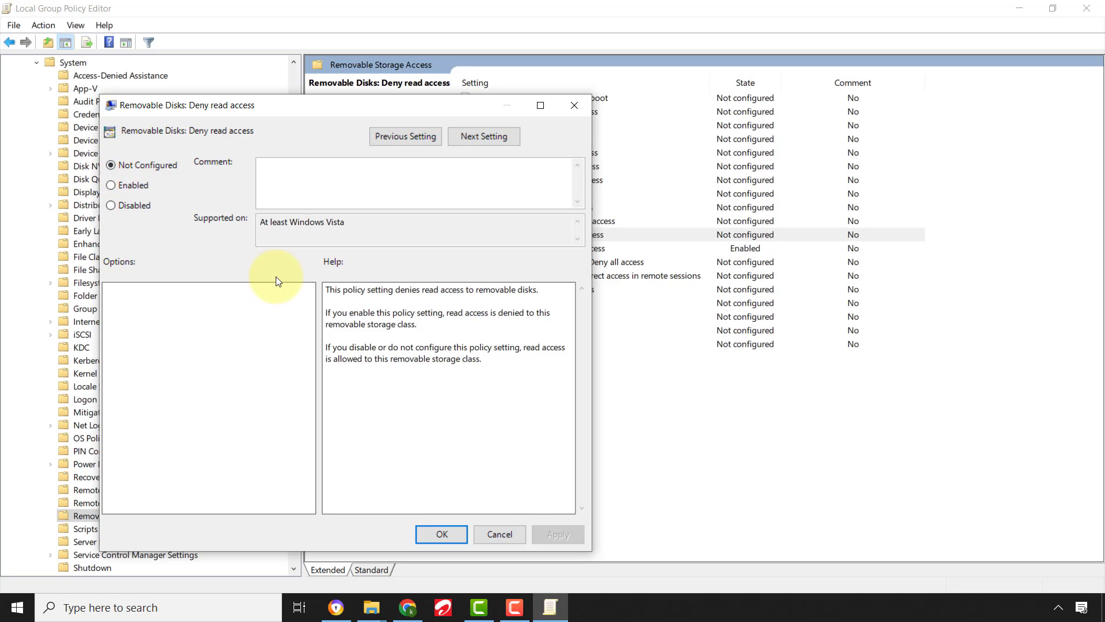
{"action": "left_click", "coordinate": [447, 534]}
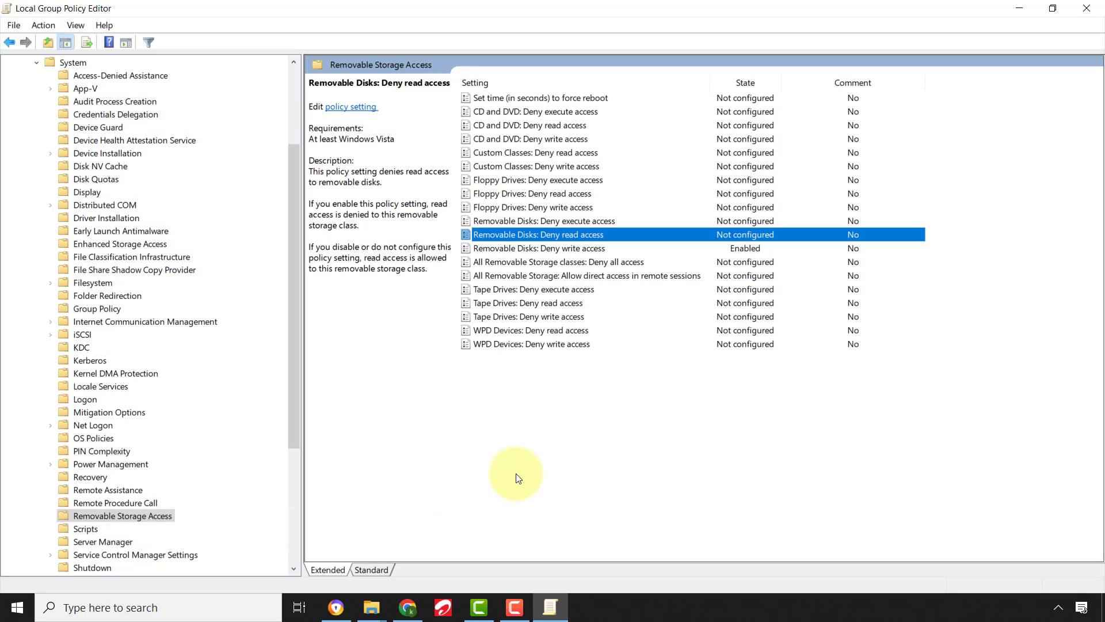
{"action": "left_click", "coordinate": [525, 251]}
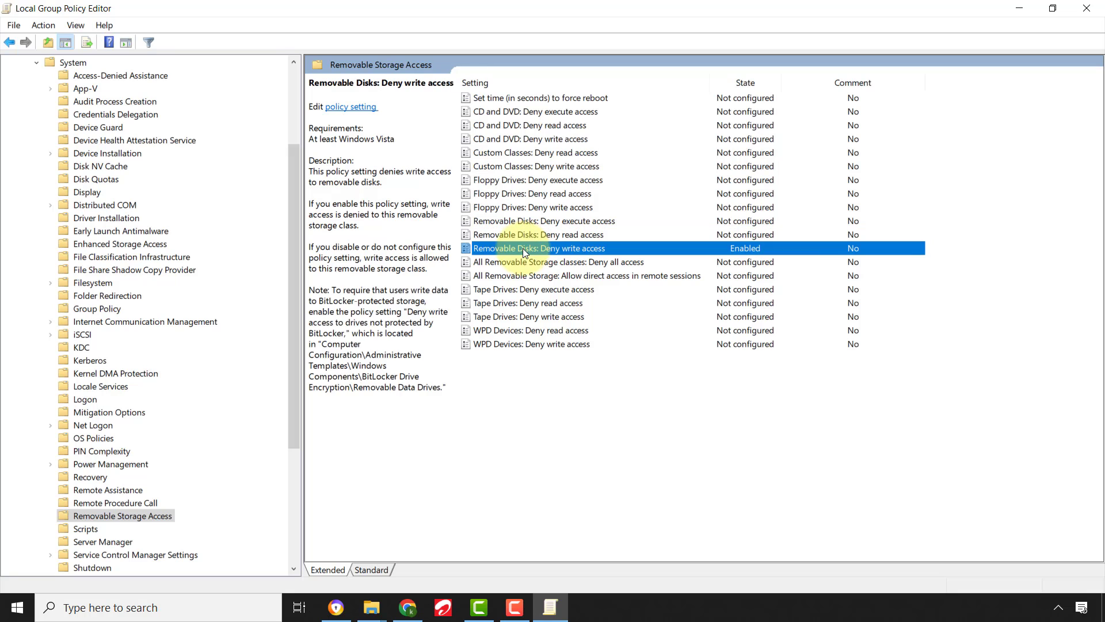
Set 'Removable Disks: Deny write access' to Not Configured and apply it.
{"action": "right_click", "coordinate": [522, 248]}
{"action": "left_click", "coordinate": [551, 257]}
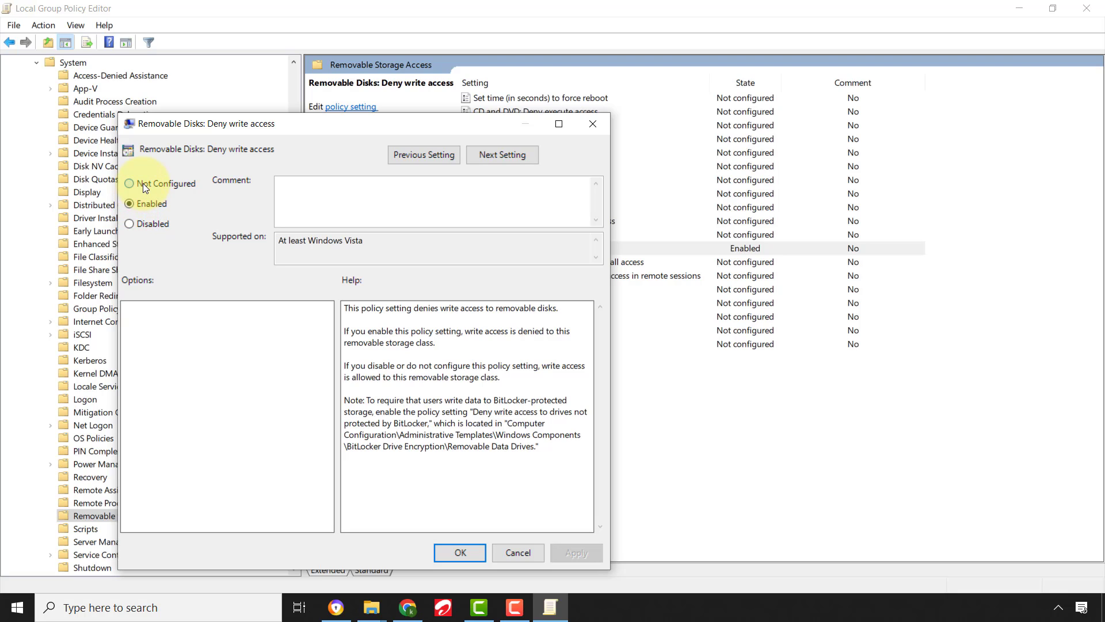
{"action": "left_click", "coordinate": [142, 183]}
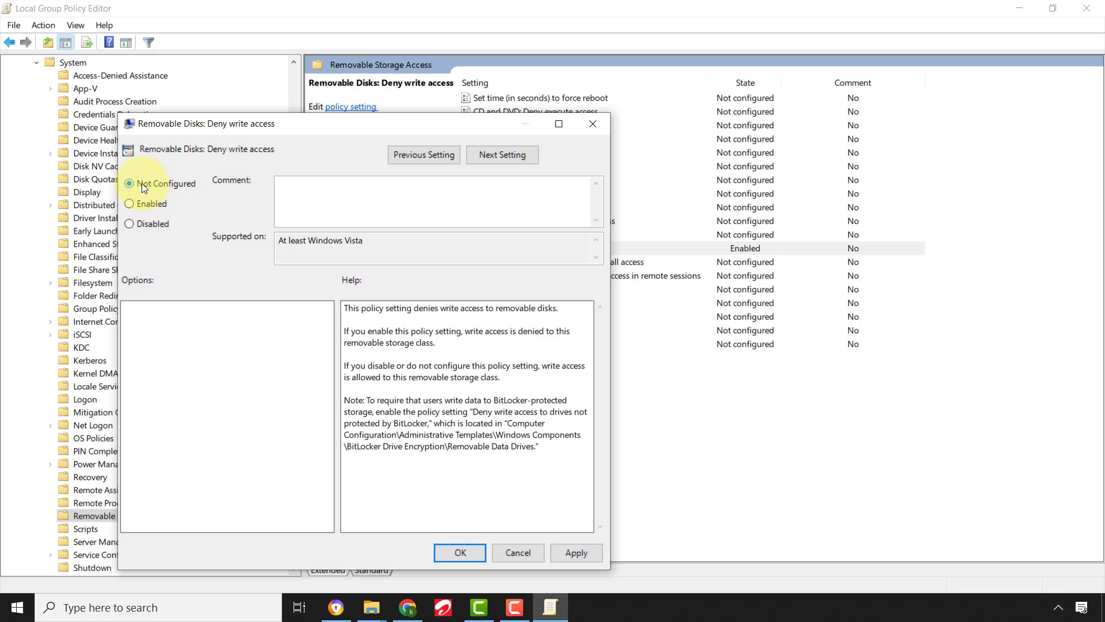
{"action": "left_click", "coordinate": [575, 550]}
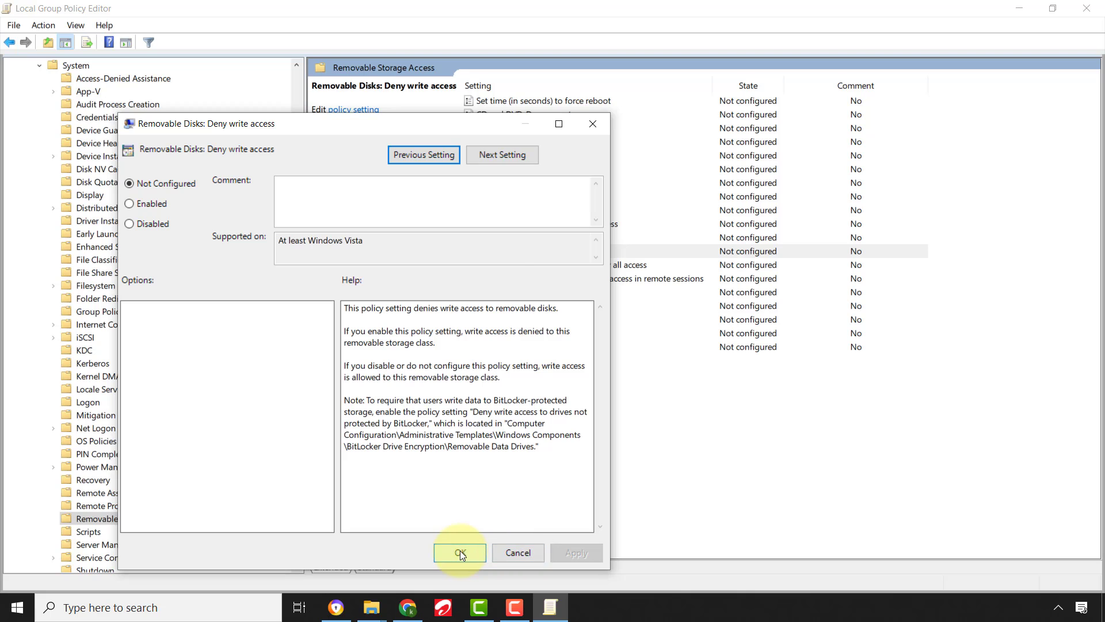
{"action": "left_click", "coordinate": [461, 551]}
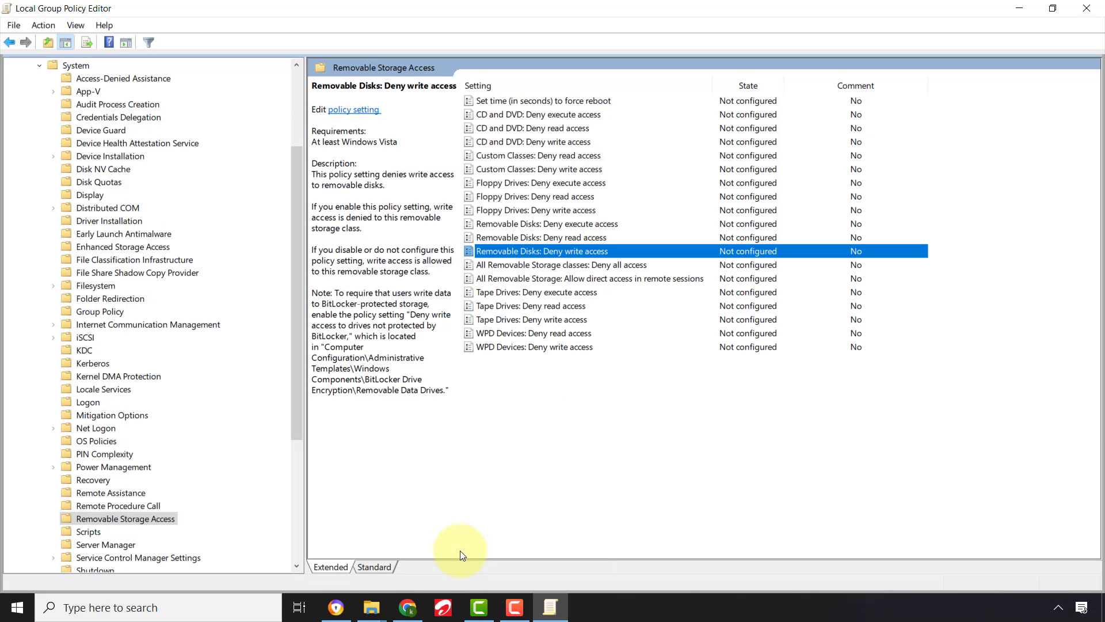
Leave 'All Removable Storage classes: Deny all access' at Not Configured.
{"action": "left_click", "coordinate": [547, 265]}
{"action": "right_click", "coordinate": [547, 265]}
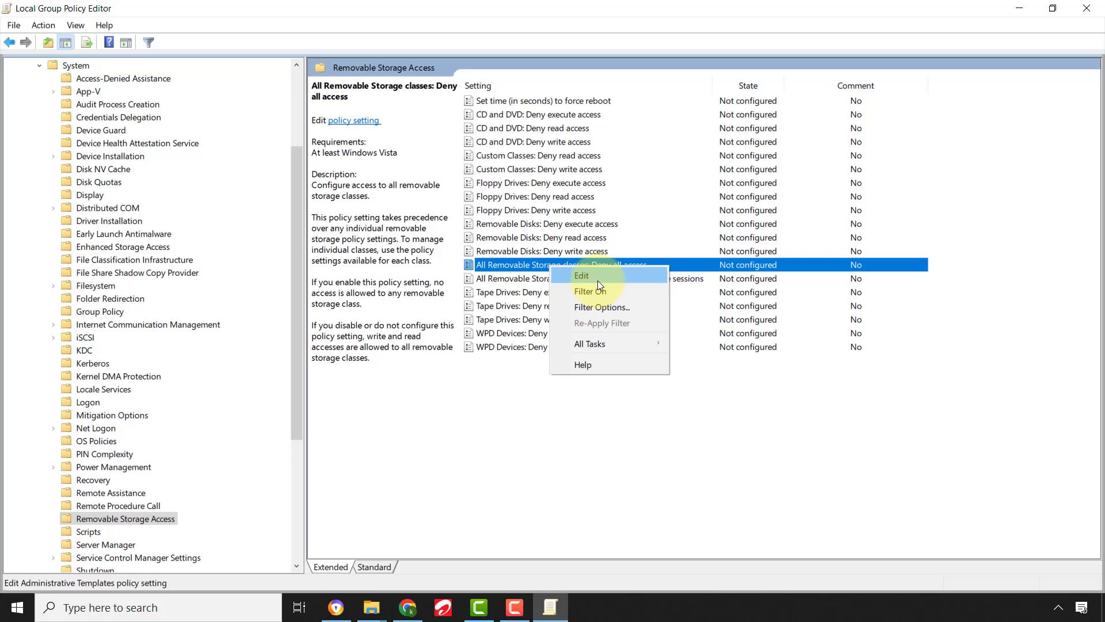
{"action": "left_click", "coordinate": [590, 276]}
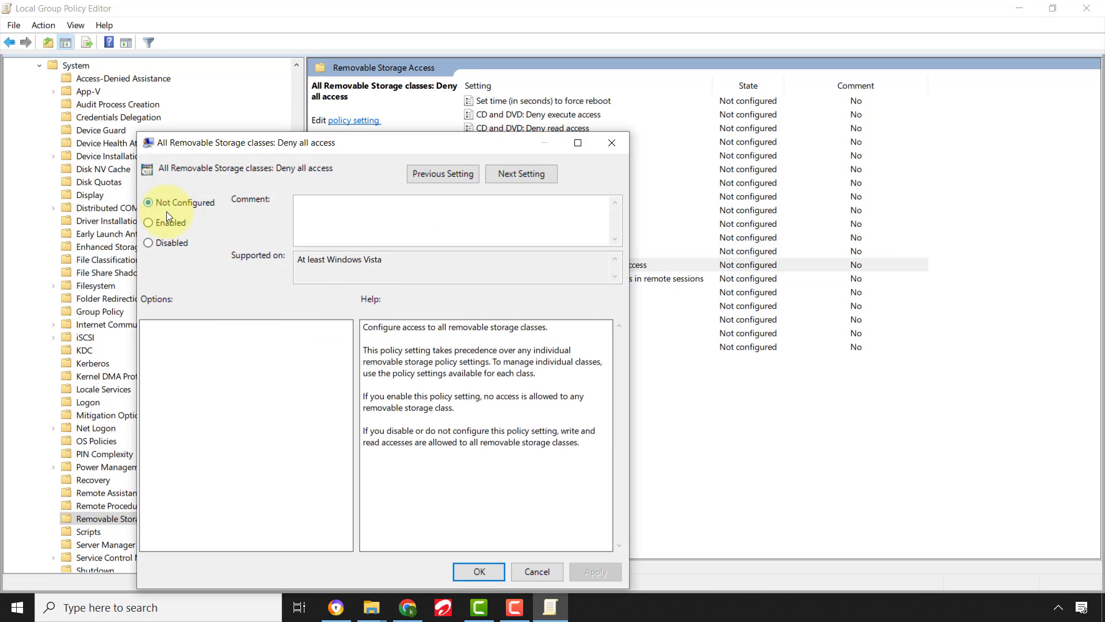
{"action": "left_click", "coordinate": [477, 572]}
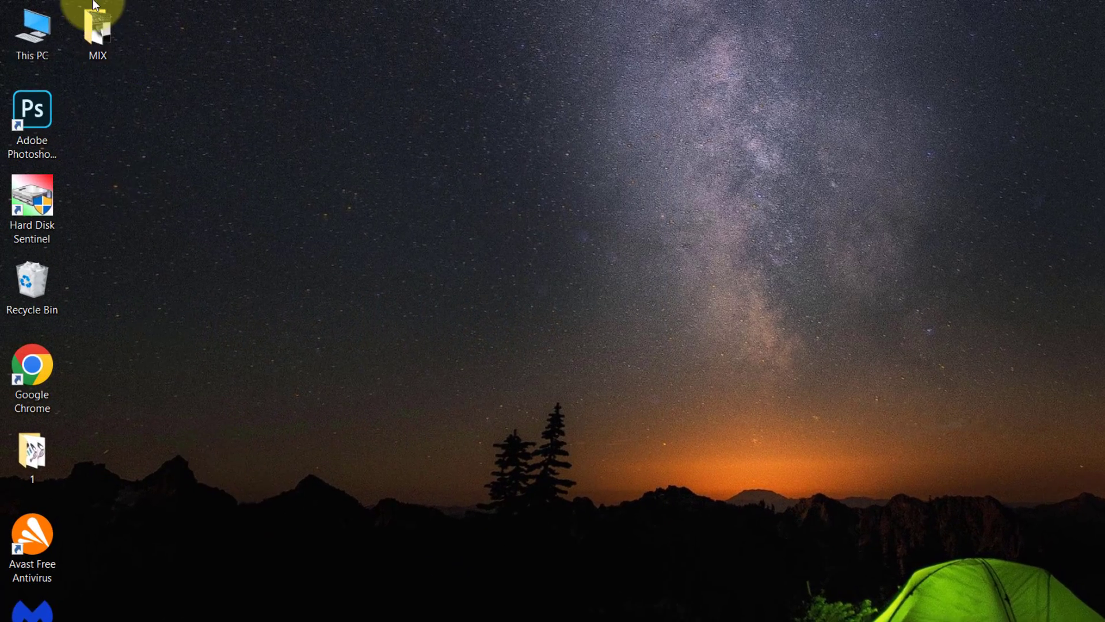
In Device Manager, have Windows search automatically for an Intel USB 3.0 eXtensible Host Controller driver.
{"action": "right_click", "coordinate": [39, 30]}
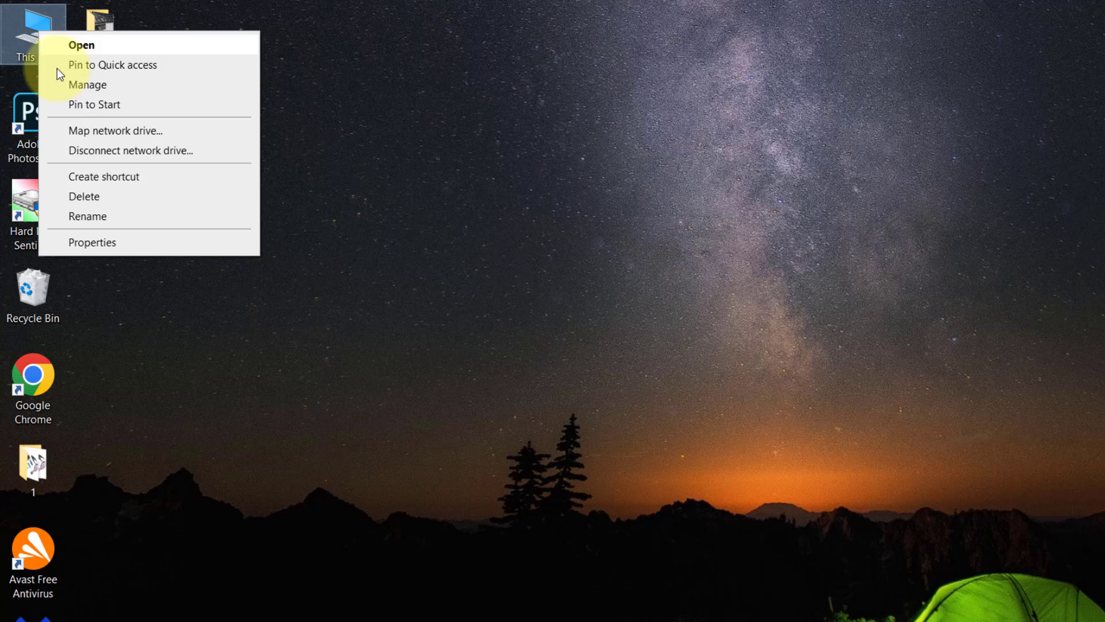
{"action": "left_click", "coordinate": [91, 85]}
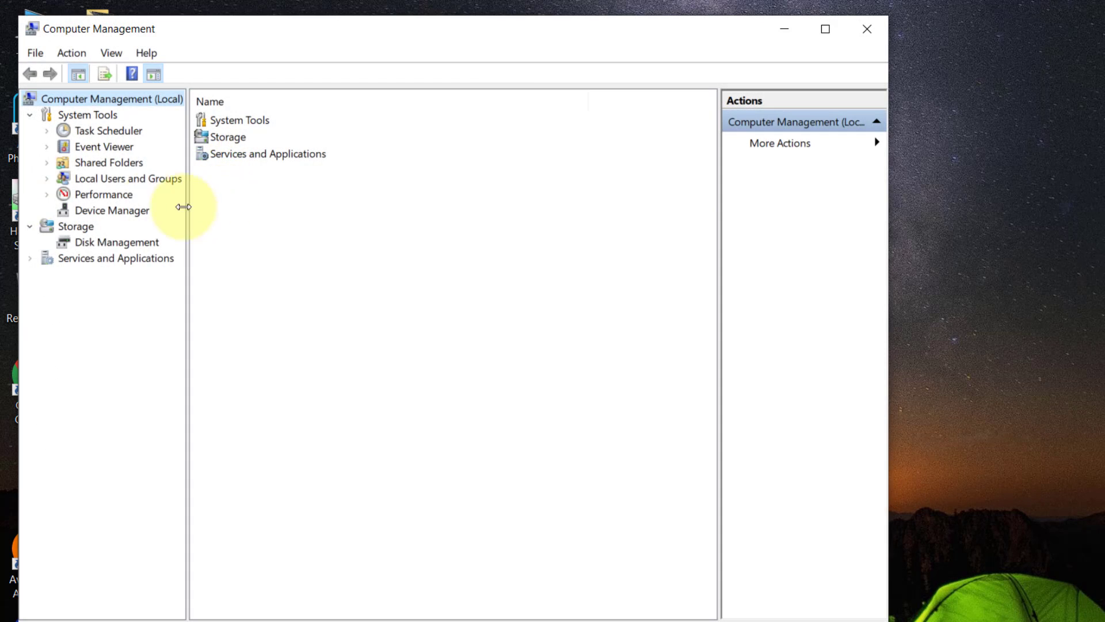
{"action": "left_click", "coordinate": [108, 211]}
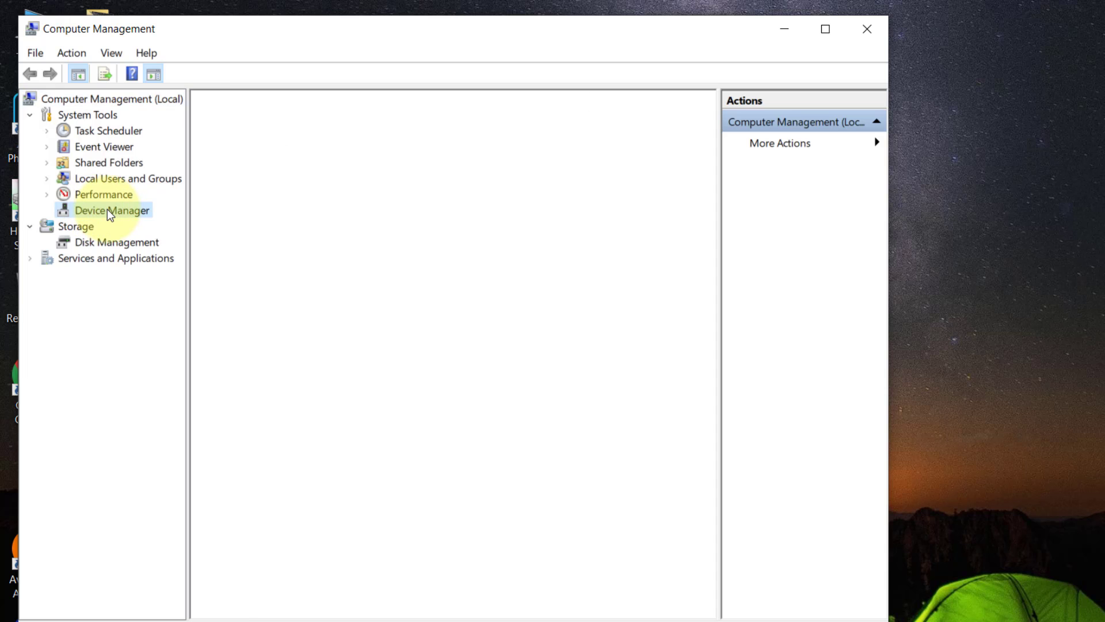
{"action": "scroll", "coordinate": [629, 399], "scroll_direction": "down", "scroll_amount": 10}
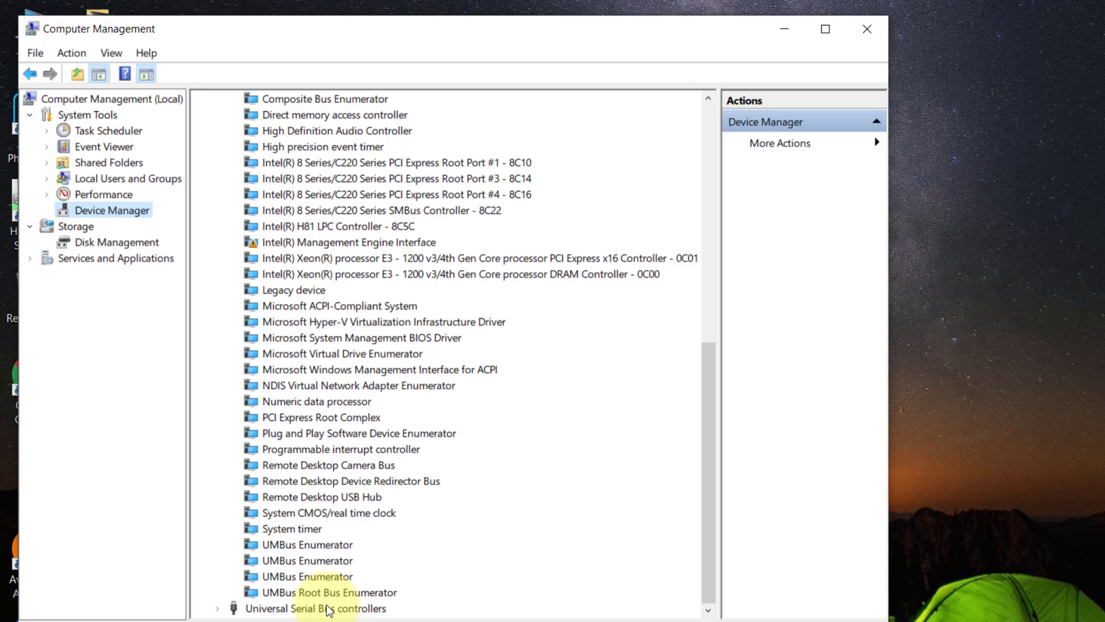
{"action": "left_click", "coordinate": [307, 609]}
{"action": "double_click", "coordinate": [306, 609]}
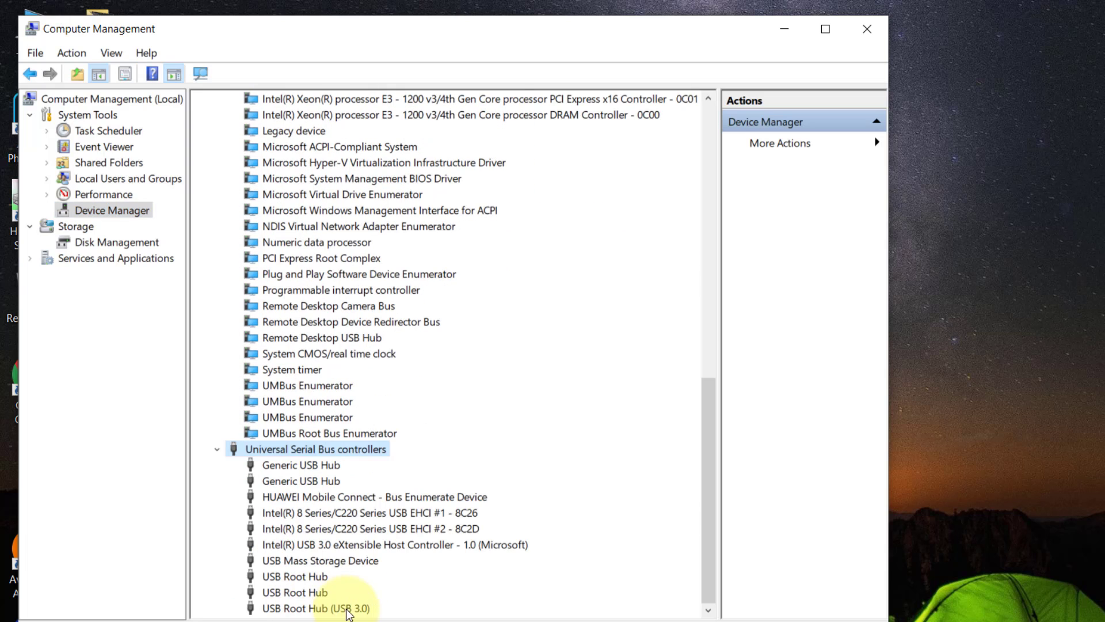
{"action": "left_click", "coordinate": [336, 544]}
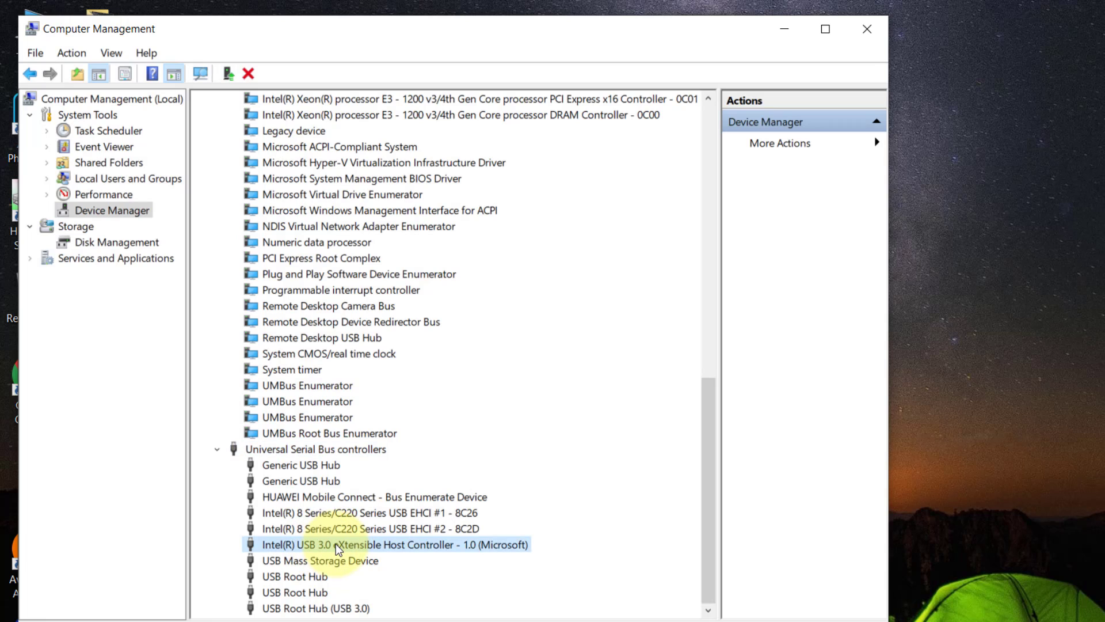
{"action": "right_click", "coordinate": [336, 544]}
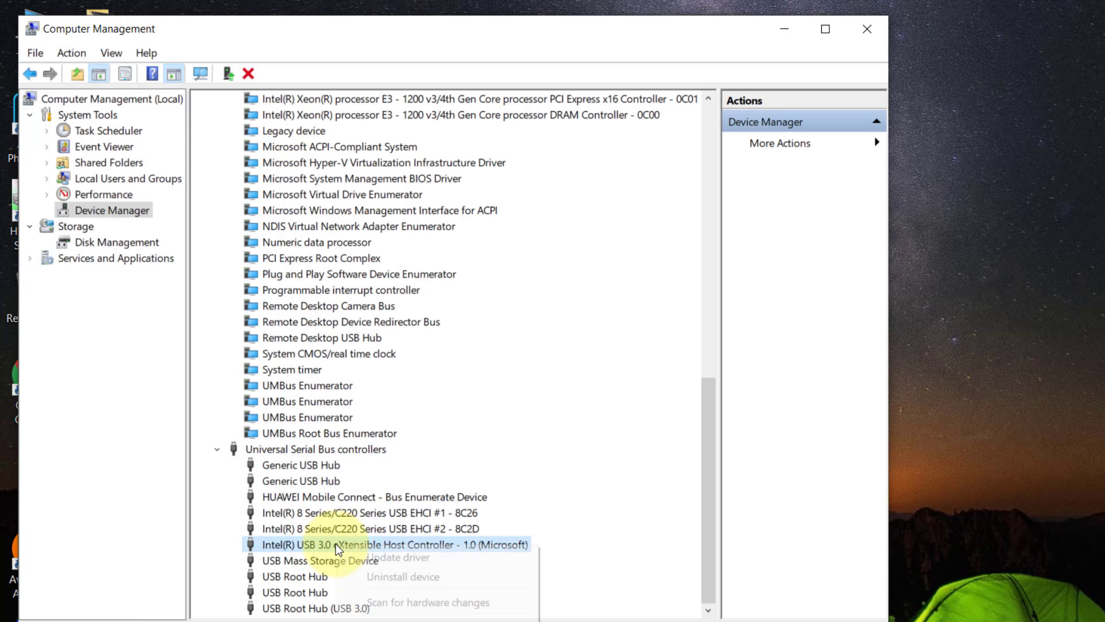
{"action": "left_click", "coordinate": [388, 557]}
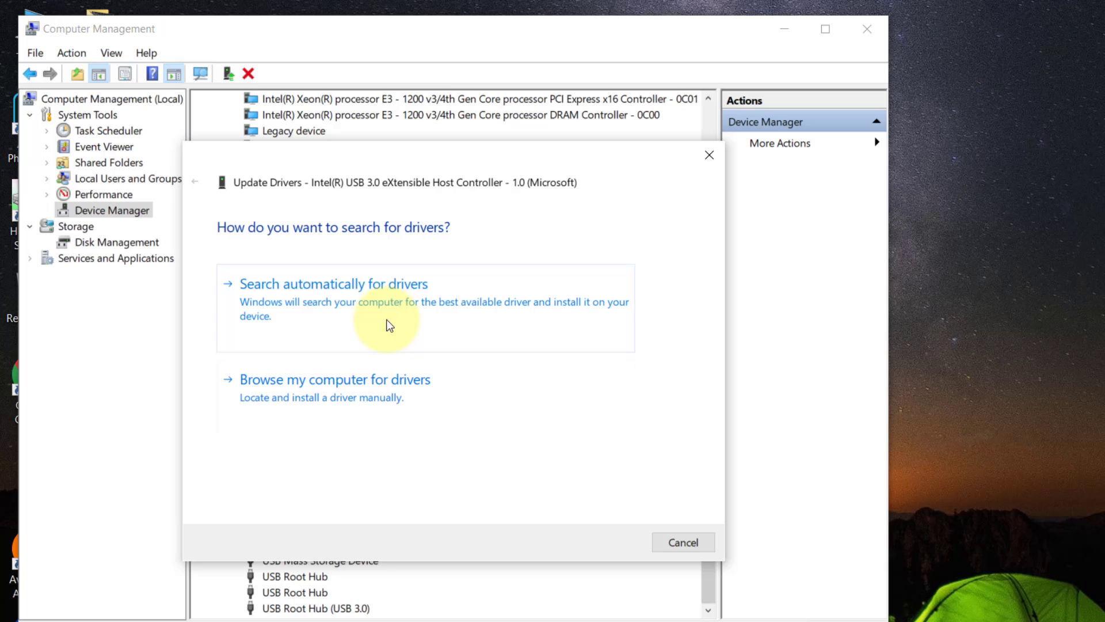
{"action": "left_click", "coordinate": [349, 295]}
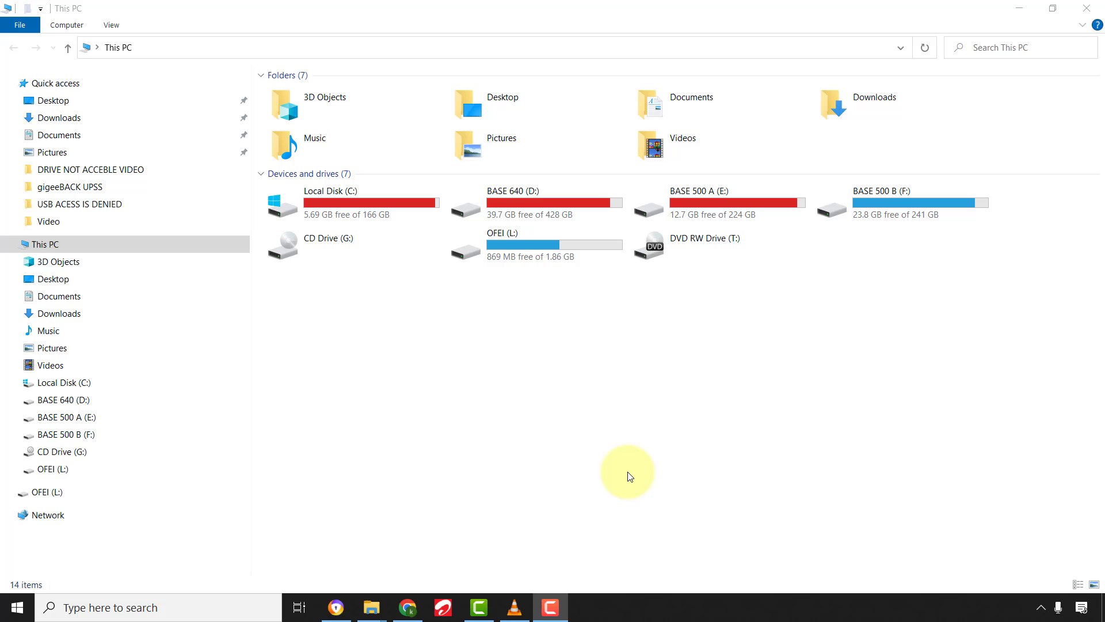
Scan and repair OFEI (L:) from its Properties Tools tab, then close the report and Properties.
{"action": "left_click", "coordinate": [523, 248]}
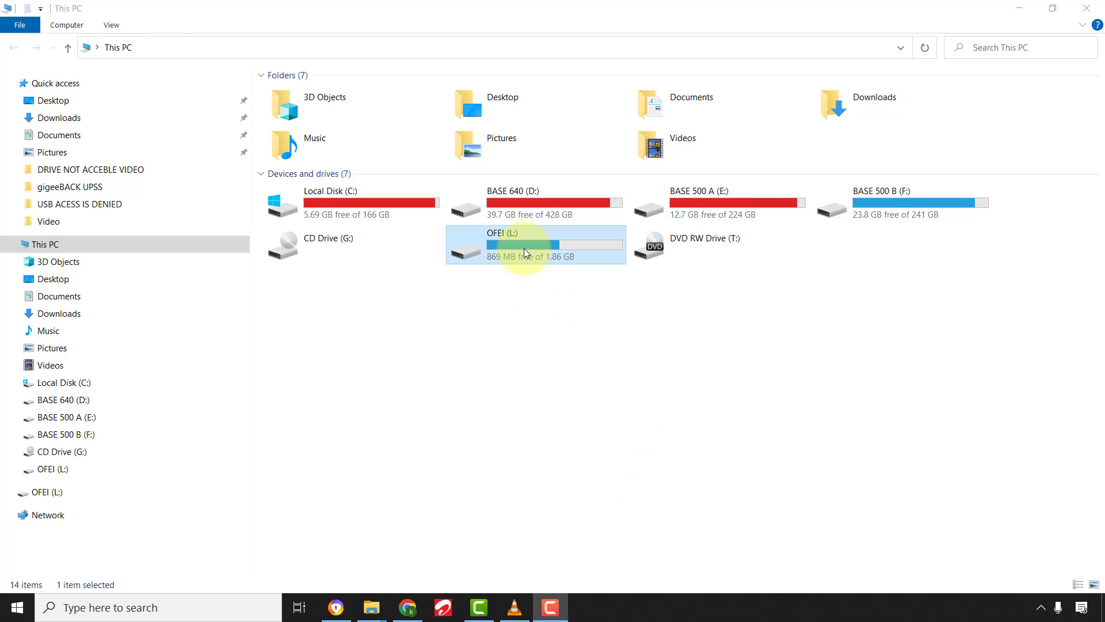
{"action": "right_click", "coordinate": [524, 247]}
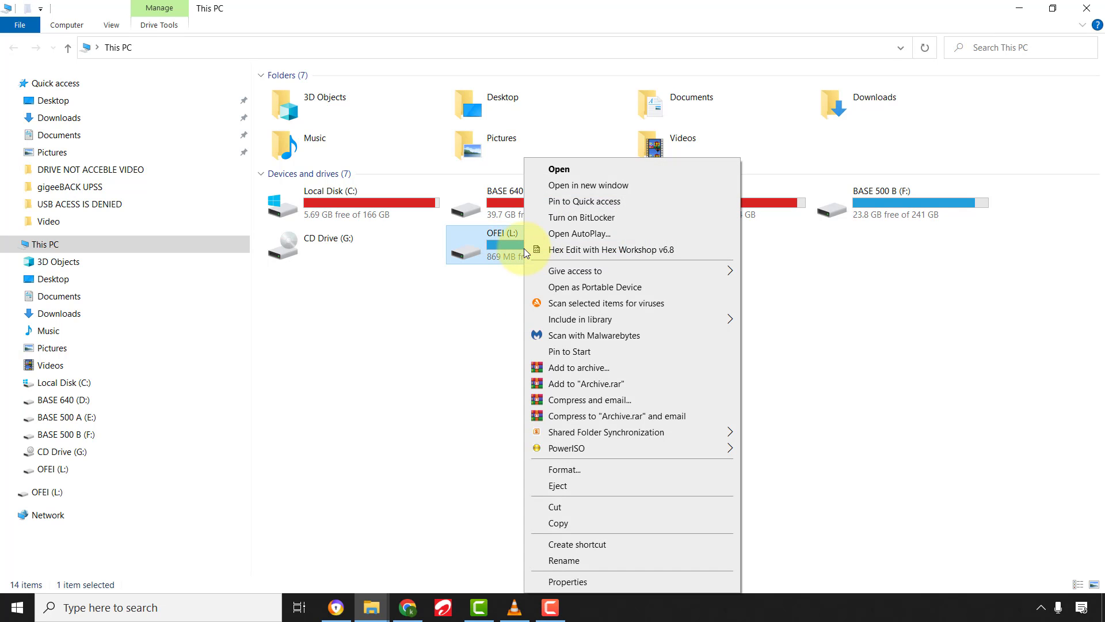
{"action": "left_click", "coordinate": [567, 581]}
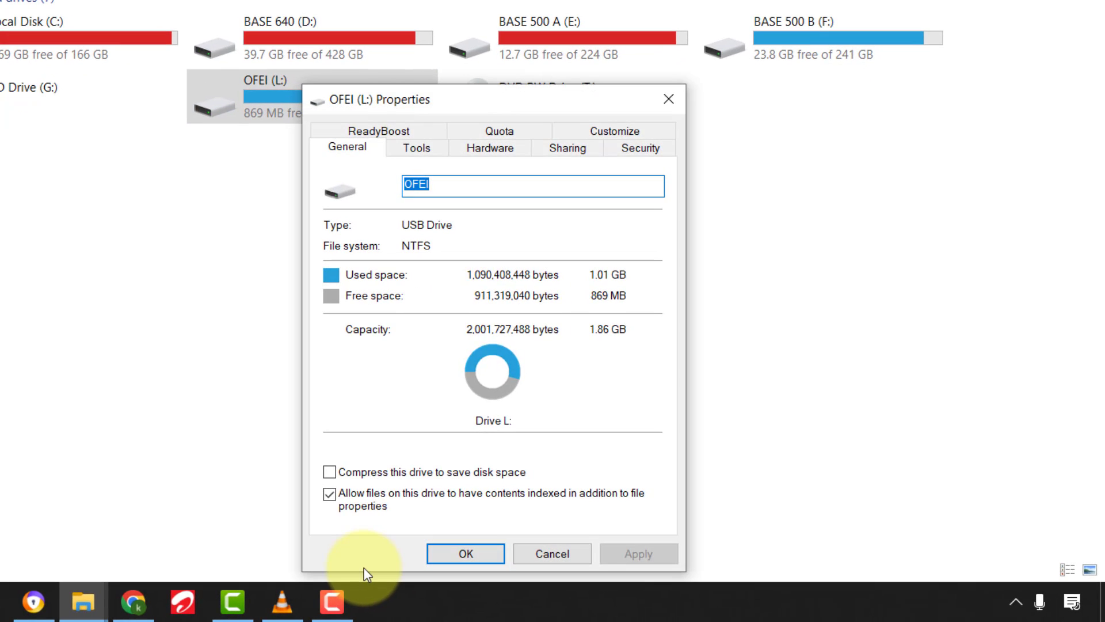
{"action": "left_click", "coordinate": [416, 147]}
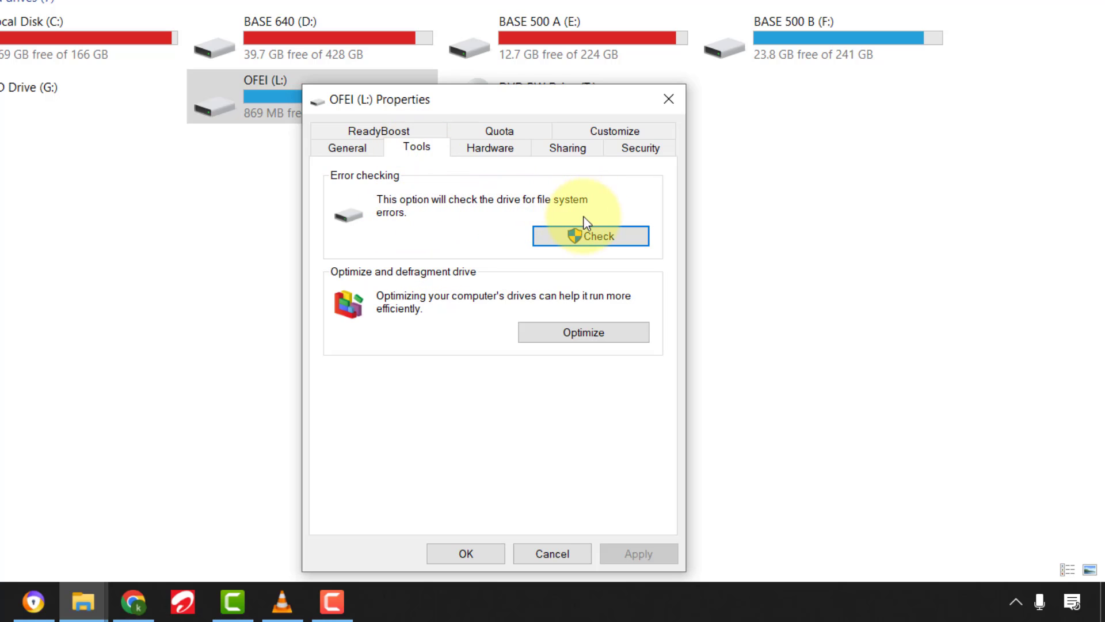
{"action": "left_click", "coordinate": [584, 233]}
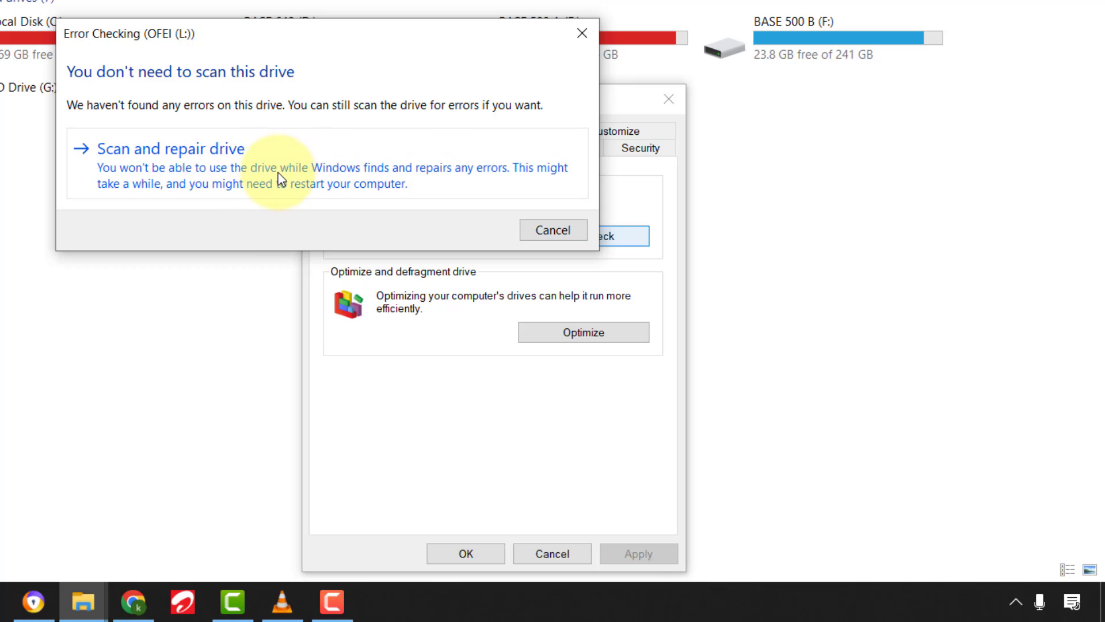
{"action": "left_click", "coordinate": [273, 176]}
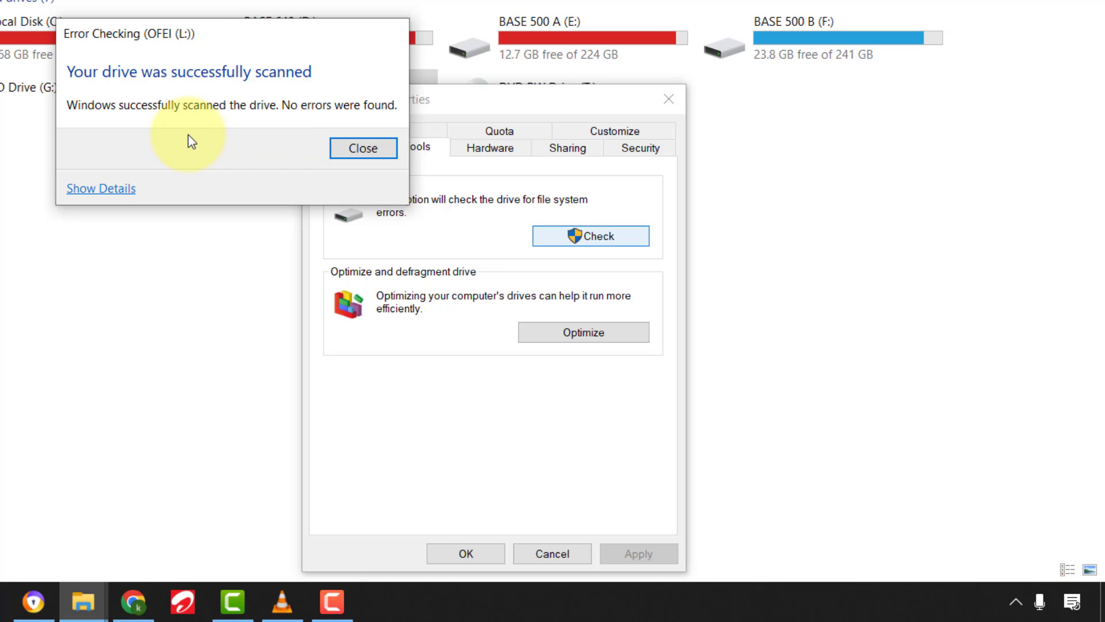
{"action": "left_click", "coordinate": [345, 147]}
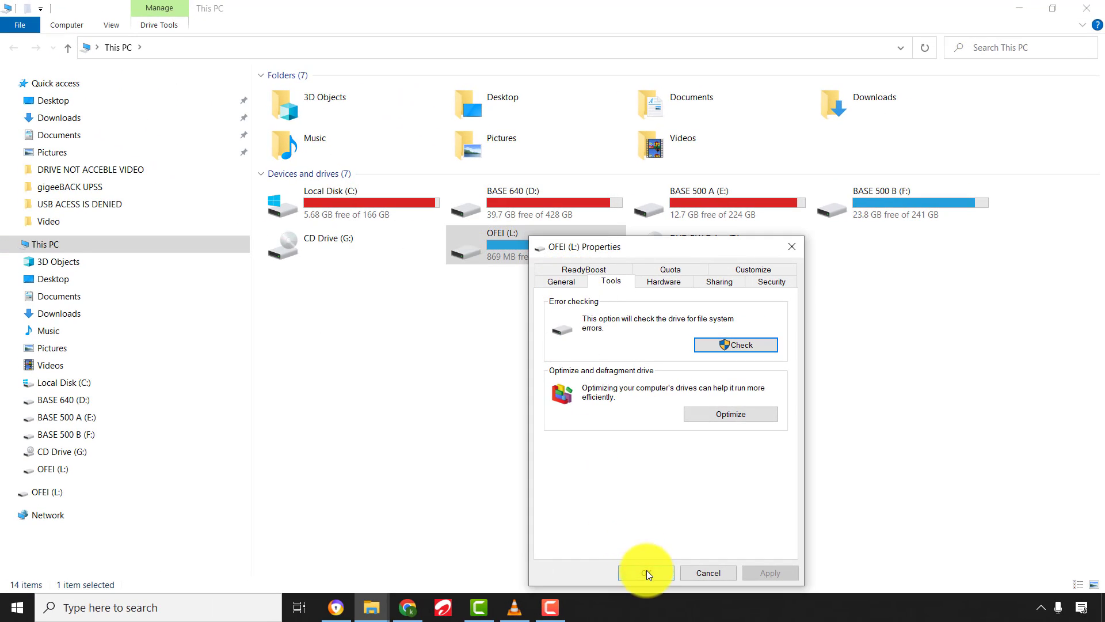
{"action": "left_click", "coordinate": [646, 573]}
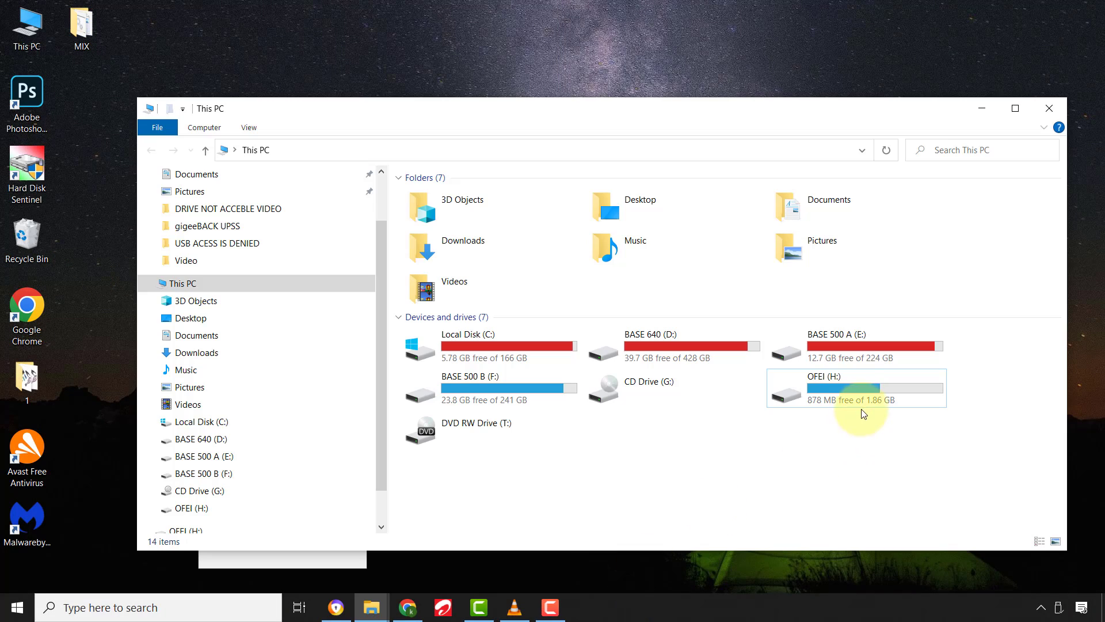
Quick-format OFEI (H:) as NTFS, accepting the data-erase warning, then close the Format window.
{"action": "left_click", "coordinate": [864, 389]}
{"action": "right_click", "coordinate": [865, 389]}
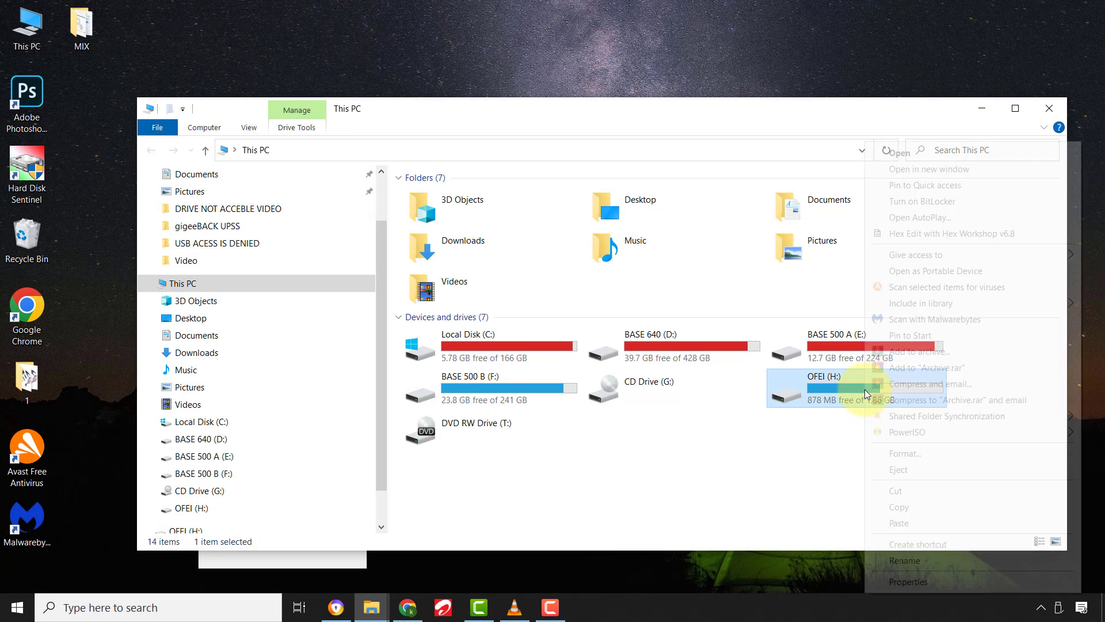
{"action": "left_click", "coordinate": [916, 451]}
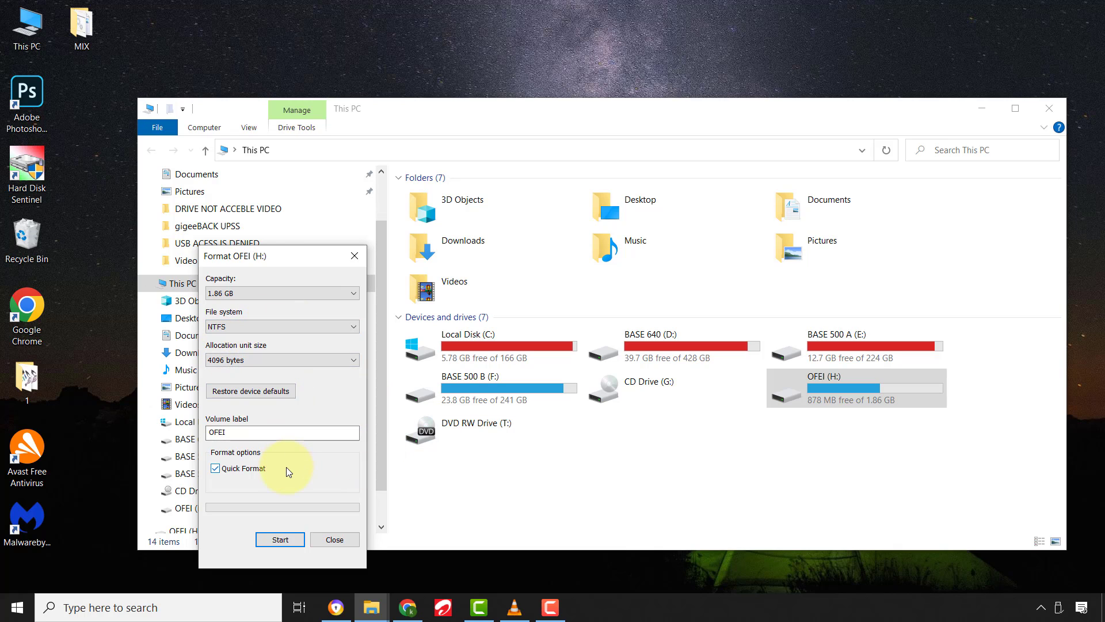
{"action": "left_click", "coordinate": [279, 540]}
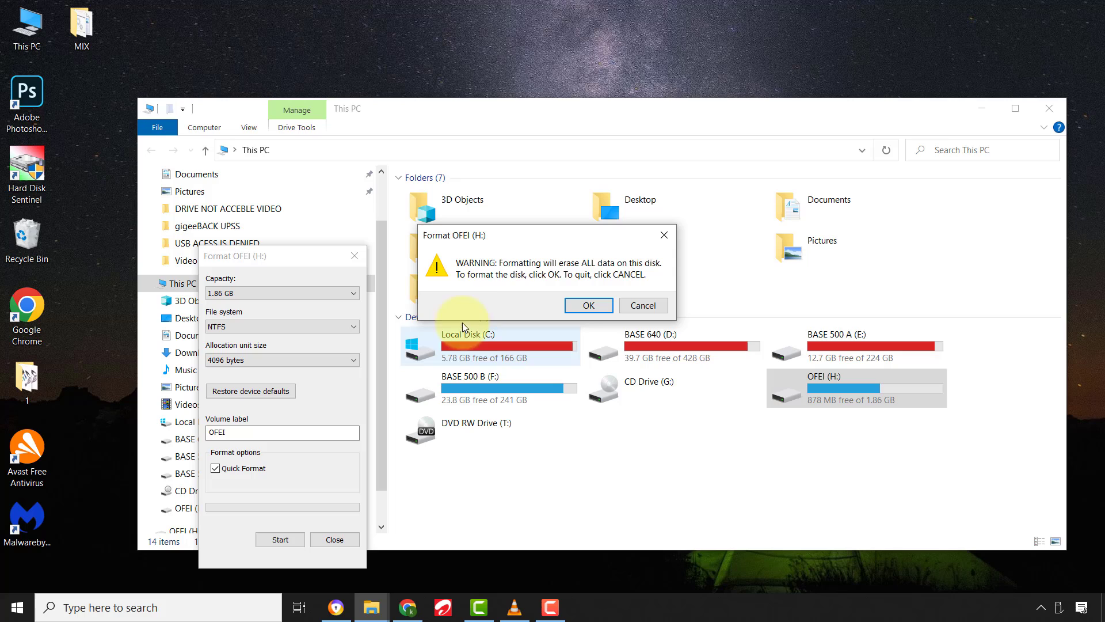
{"action": "left_click", "coordinate": [588, 308]}
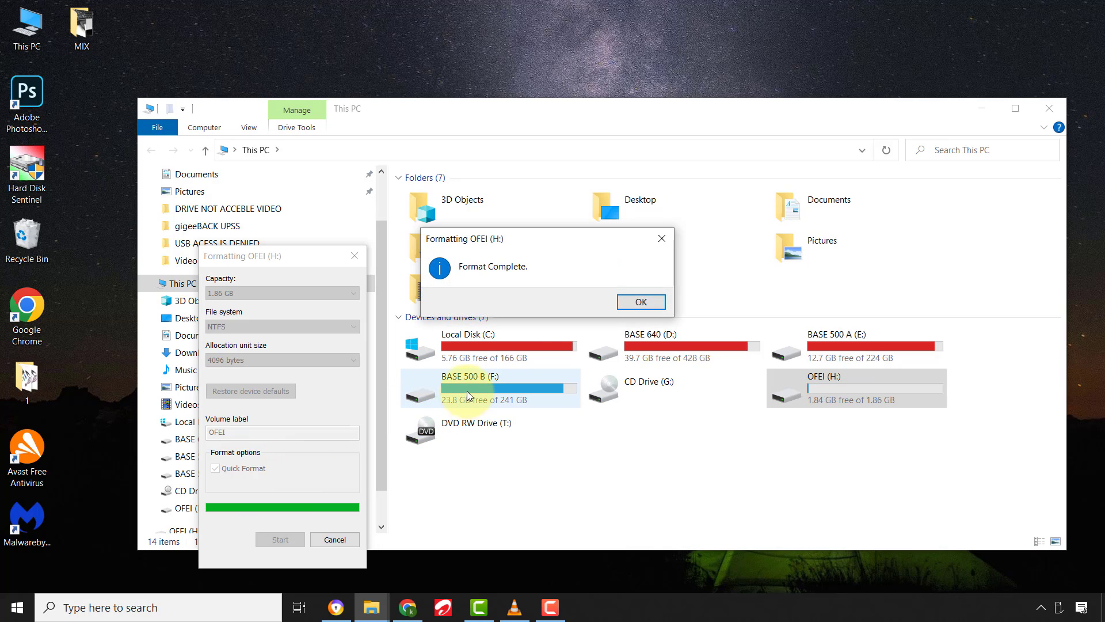
{"action": "left_click", "coordinate": [640, 302]}
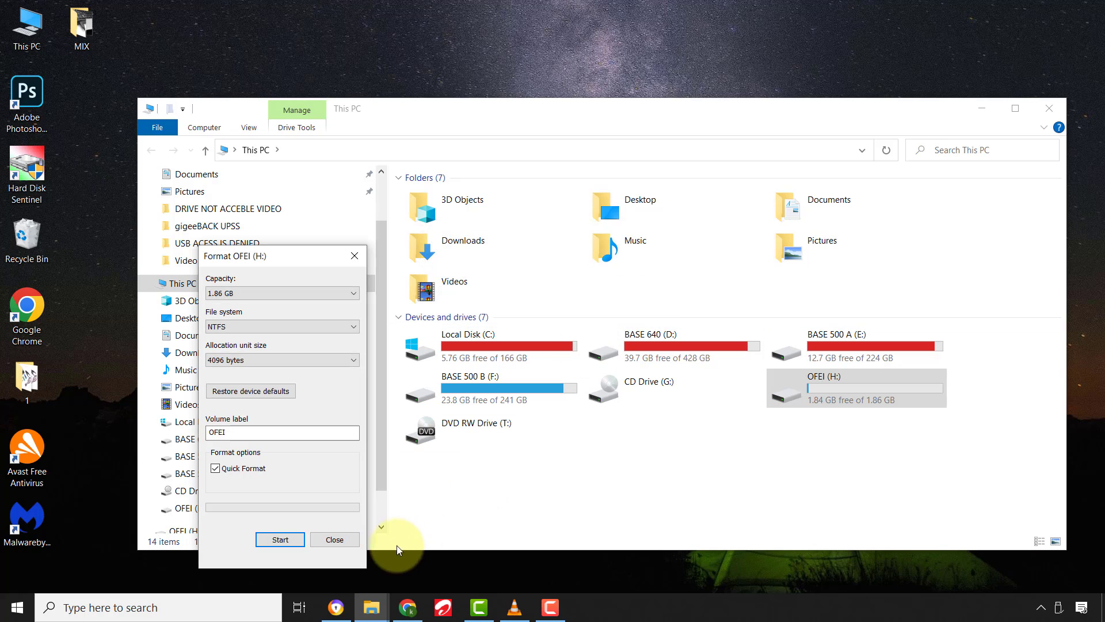
{"action": "left_click", "coordinate": [331, 539]}
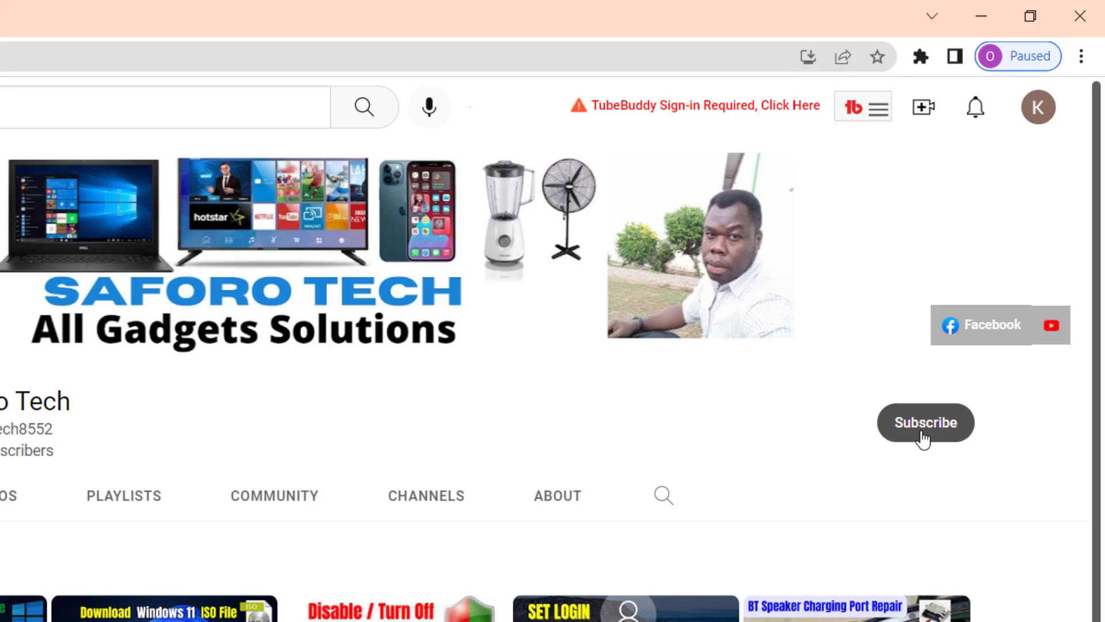
Subscribe to the tech channel and set its bell notifications to All.
{"action": "left_click", "coordinate": [937, 403]}
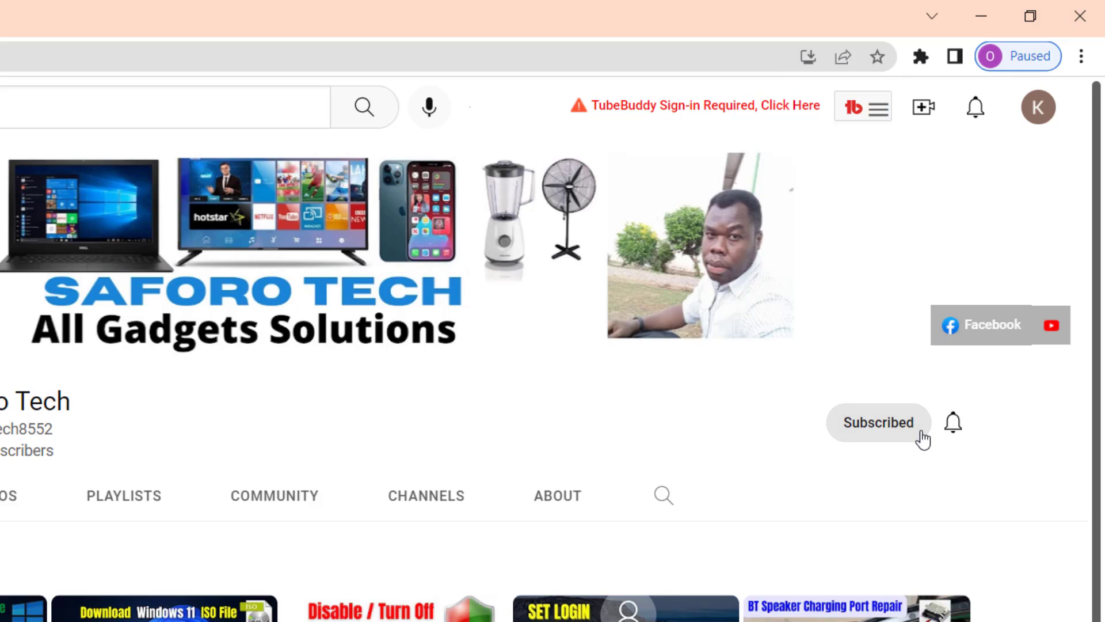
{"action": "left_click", "coordinate": [953, 425]}
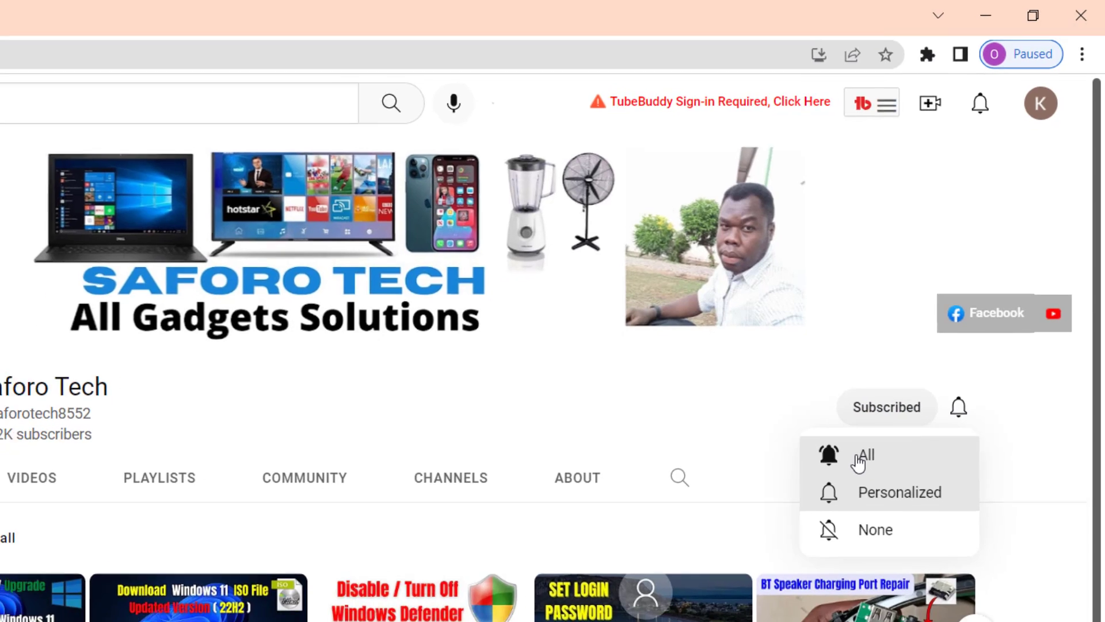
{"action": "left_click", "coordinate": [858, 460]}
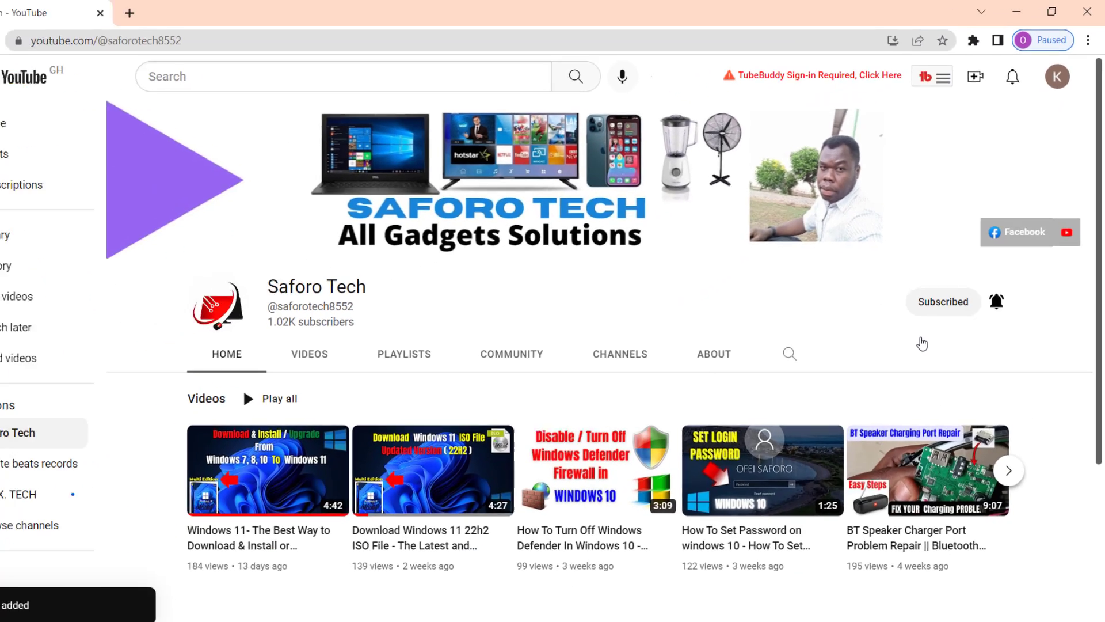